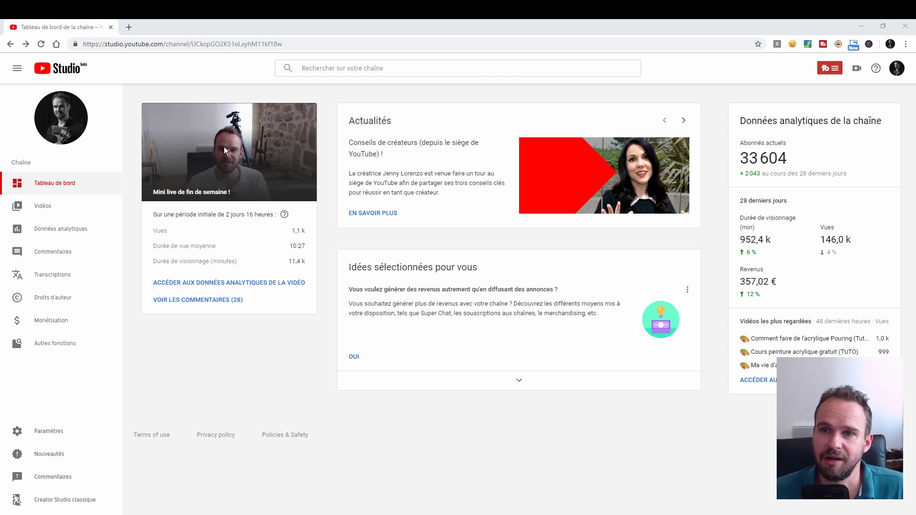
# Browse through the successive news items in the dashboard's Actualités card
pyautogui.click(684, 121)
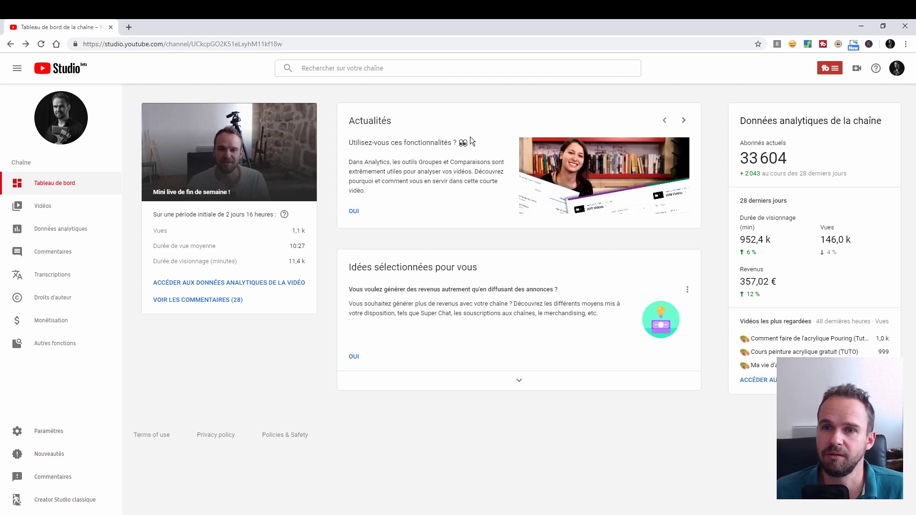
pyautogui.click(684, 121)
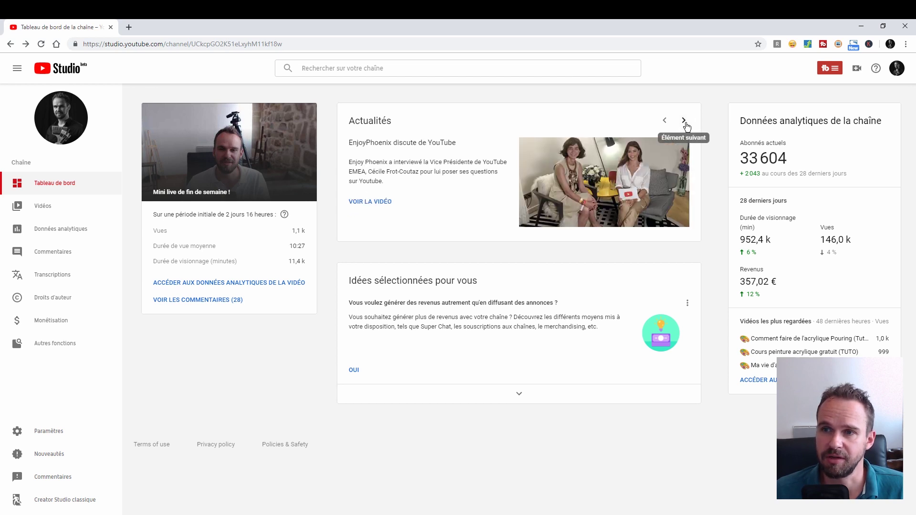
pyautogui.click(684, 121)
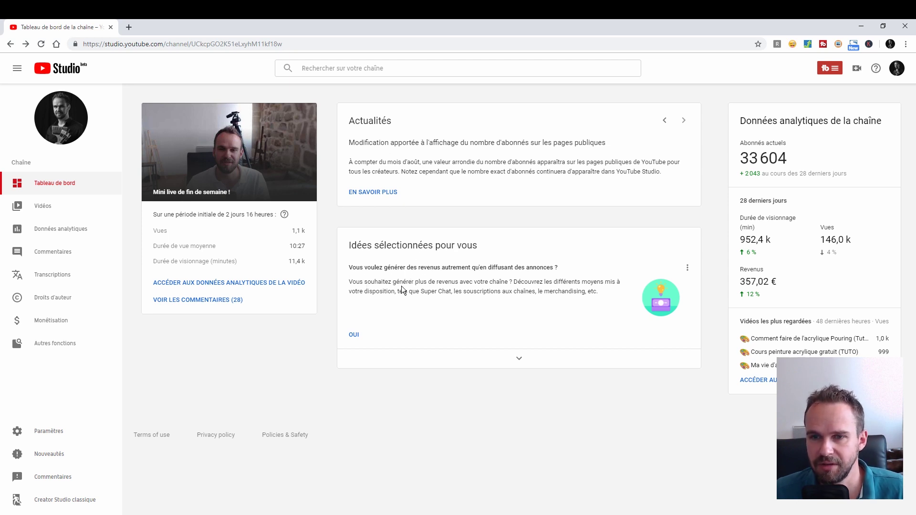
# Read the revenue idea in the "Idées sélectionnées pour vous" card and look at the card's further ideas
pyautogui.moveTo(391, 282); pyautogui.dragTo(409, 298)
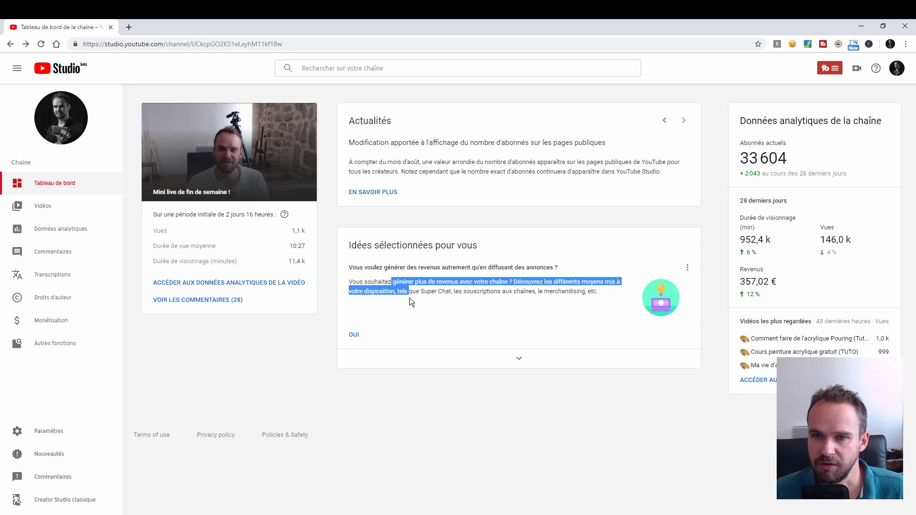
pyautogui.moveTo(469, 294); pyautogui.dragTo(574, 293)
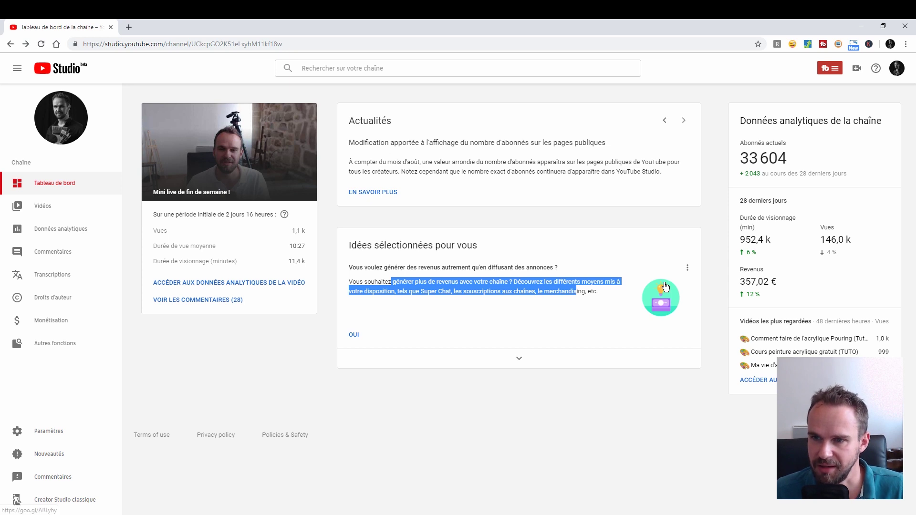
pyautogui.click(519, 358)
pyautogui.scroll(-3, 524, 405)
pyautogui.click(513, 437)
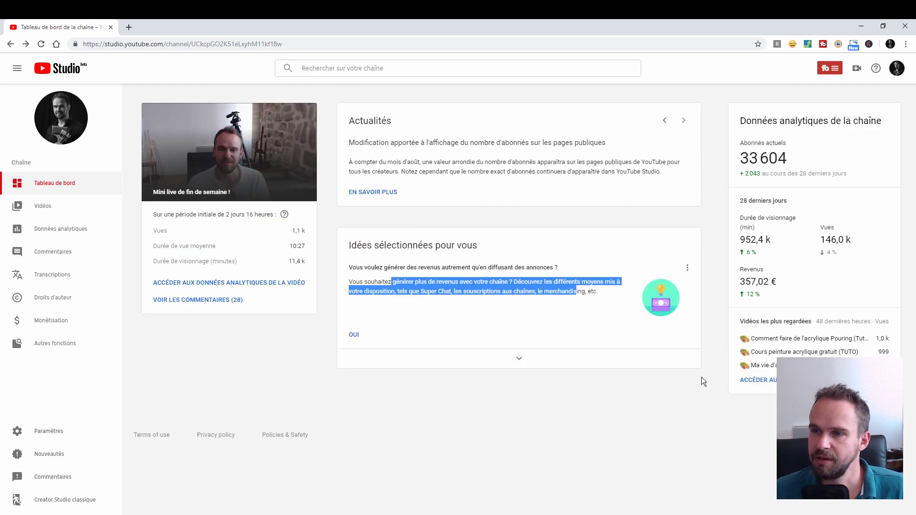
# Check the subscriber growth over the last 28 days in the channel analytics card
pyautogui.click(742, 172)
pyautogui.moveTo(742, 172)
pyautogui.mouseDown()
pyautogui.moveTo(776, 174)
pyautogui.moveTo(741, 174)
pyautogui.moveTo(749, 174)
pyautogui.mouseUp()
pyautogui.click(749, 174)
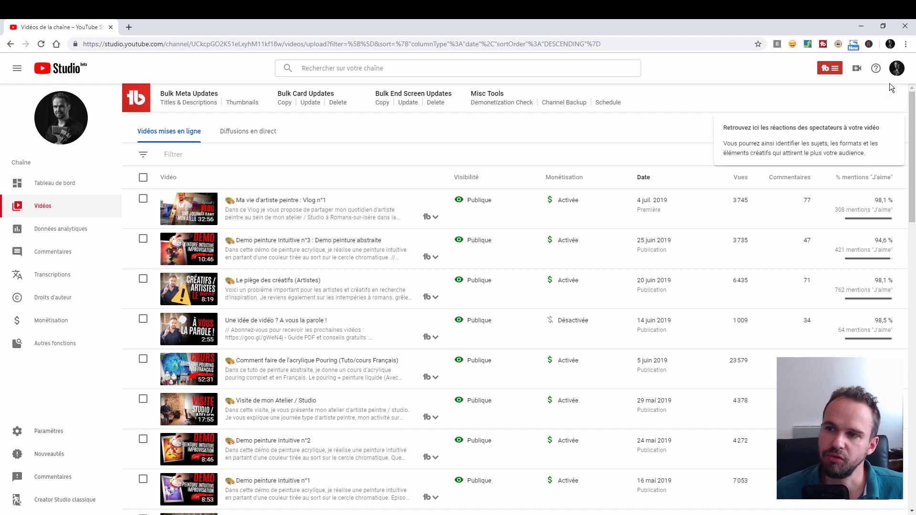
# Review the channel's list of uploaded videos, including visibility, monetisation, views, comments and like percentages, and return to its beginning
pyautogui.moveTo(883, 210)
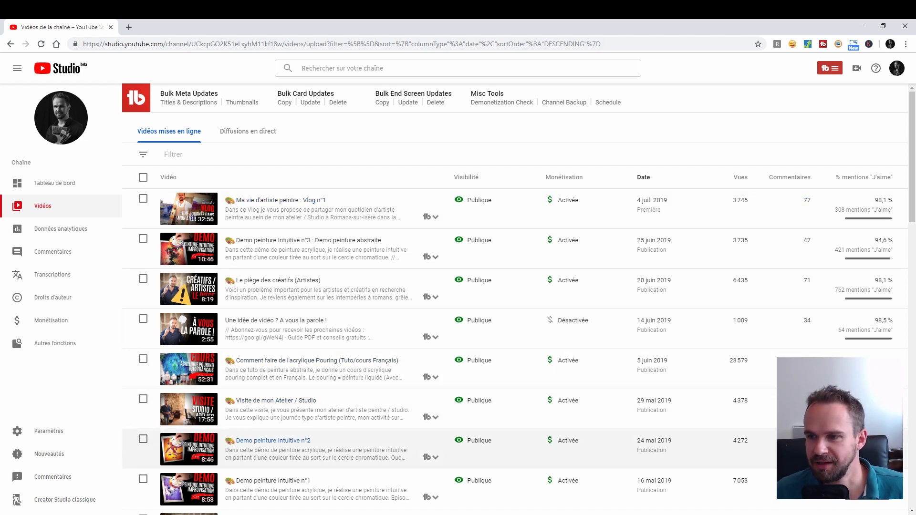
pyautogui.scroll(-4, 849, 335)
pyautogui.scroll(-2, 849, 335)
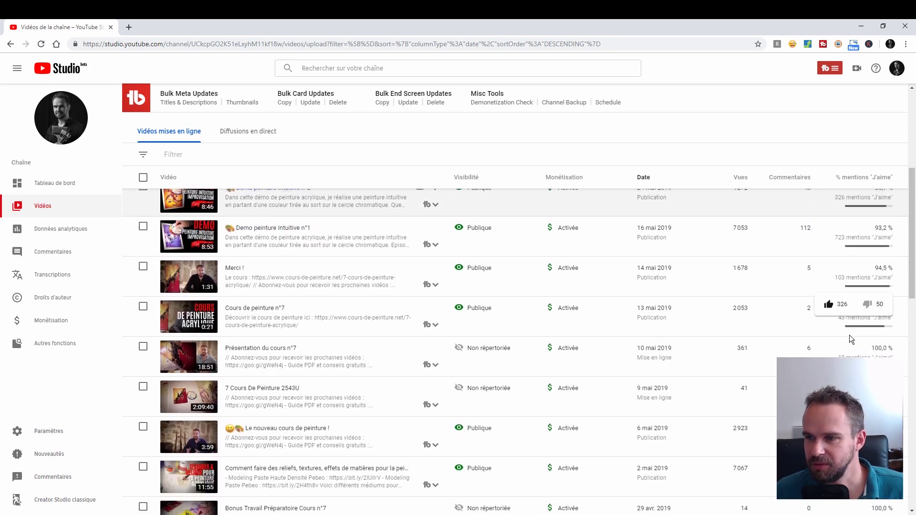
pyautogui.scroll(-3, 847, 331)
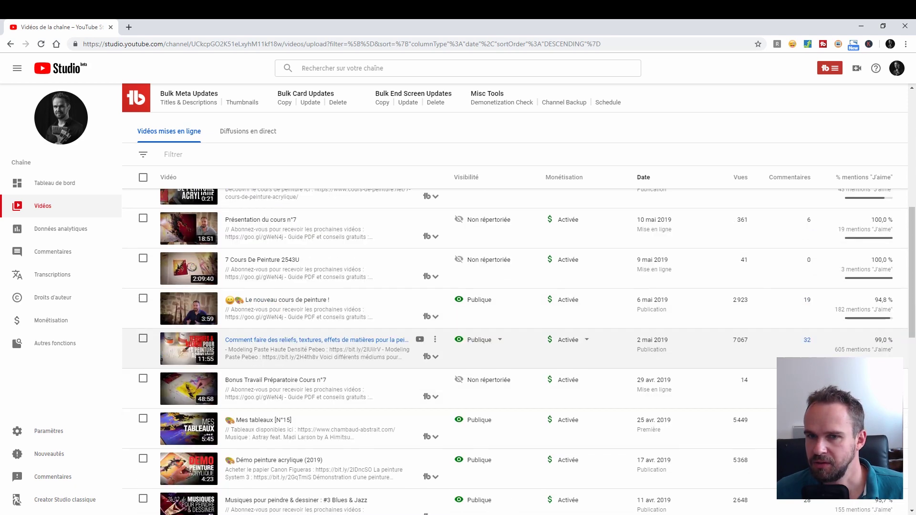
pyautogui.scroll(-4, 906, 340)
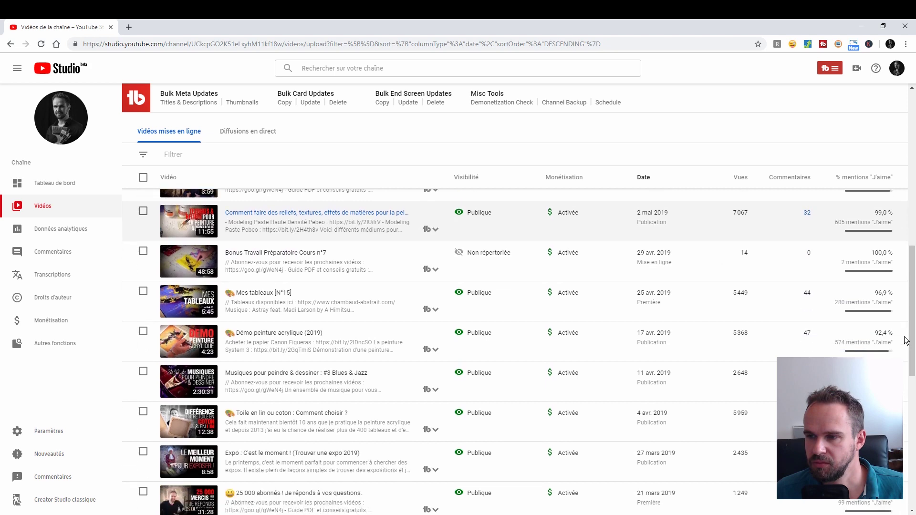
pyautogui.scroll(-8, 906, 340)
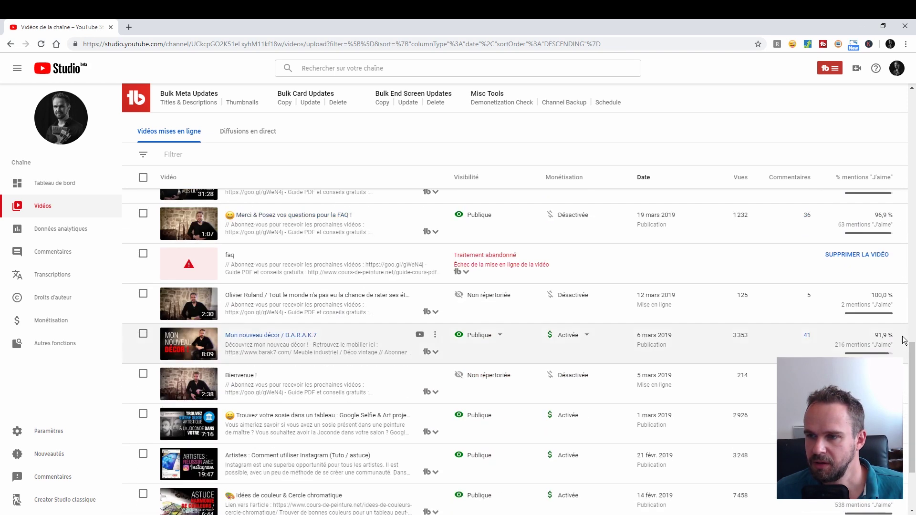
pyautogui.scroll(20, 900, 337)
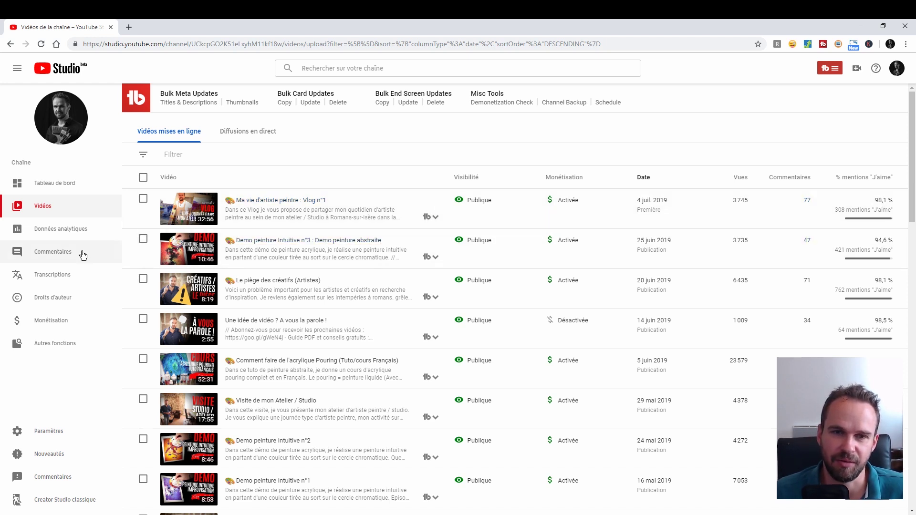
# Open the details of the video "Ma vie d'artiste peintre : Vlog n°1" and view the TubeBuddy menu briefly
pyautogui.click(289, 201)
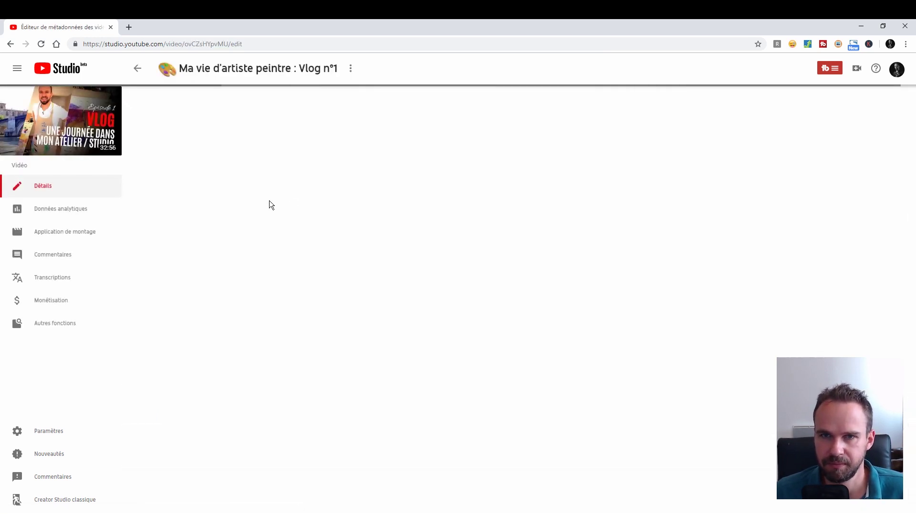
pyautogui.click(826, 71)
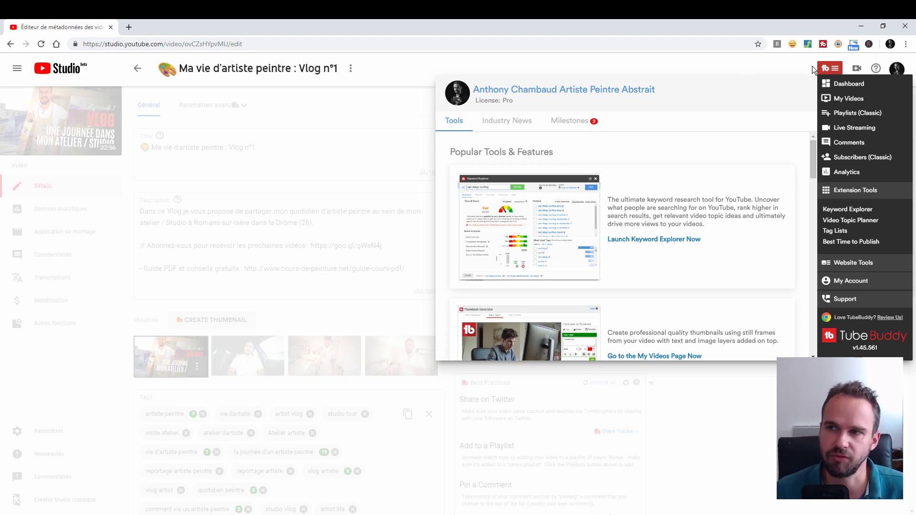
pyautogui.click(828, 68)
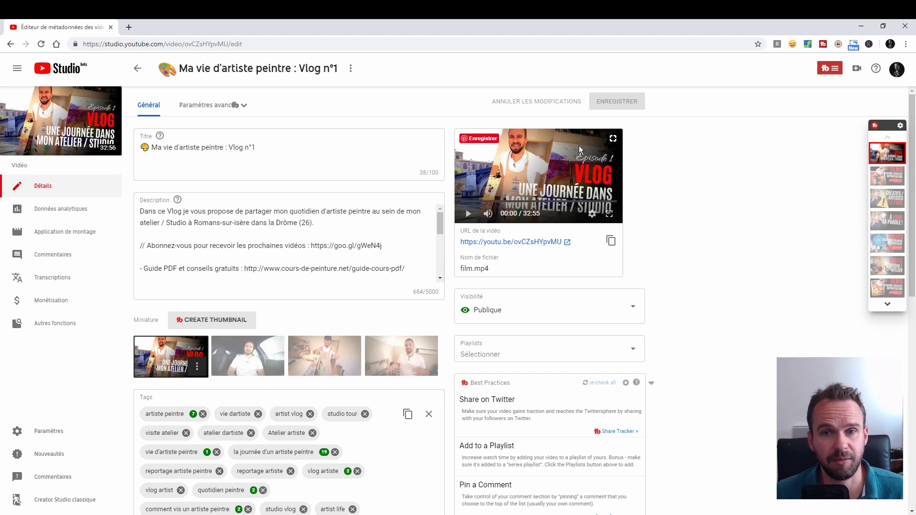
# Look over the video's title, description, thumbnail choices and tags
pyautogui.click(269, 147)
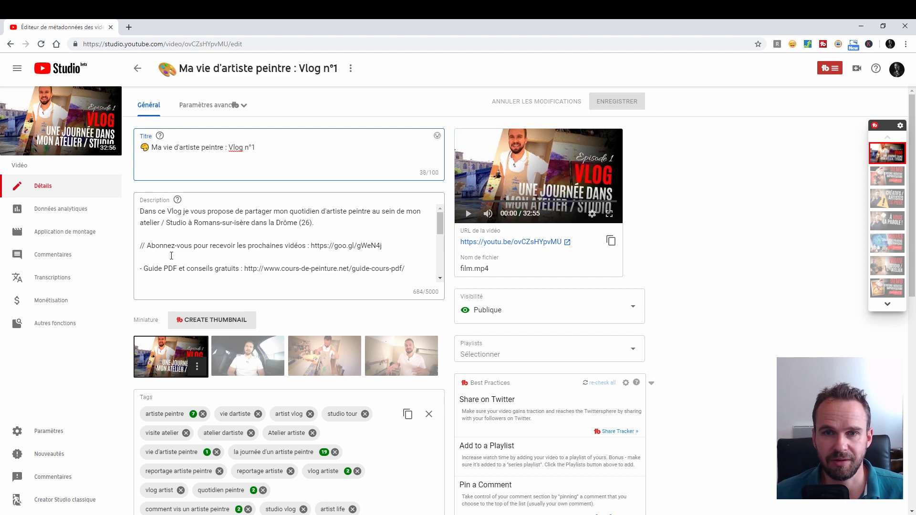
pyautogui.scroll(-5, 156, 222)
pyautogui.scroll(-3, 295, 302)
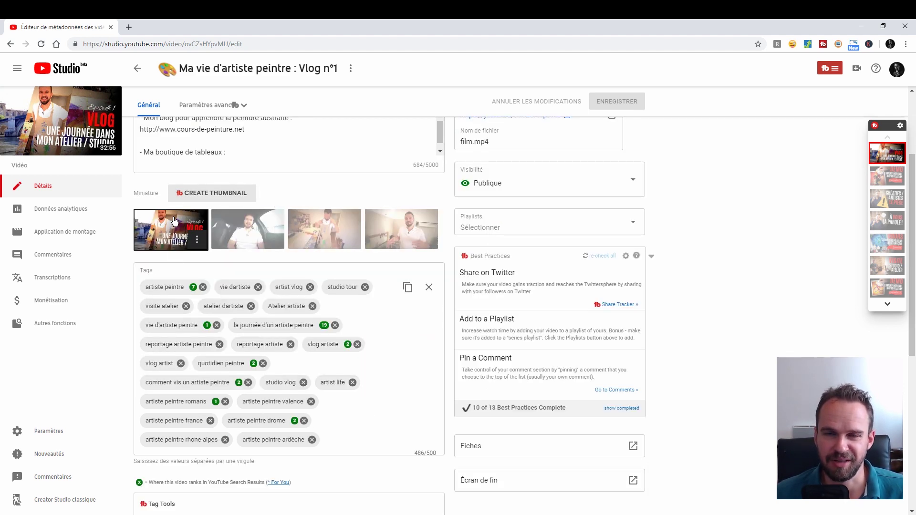
pyautogui.scroll(-1, 263, 207)
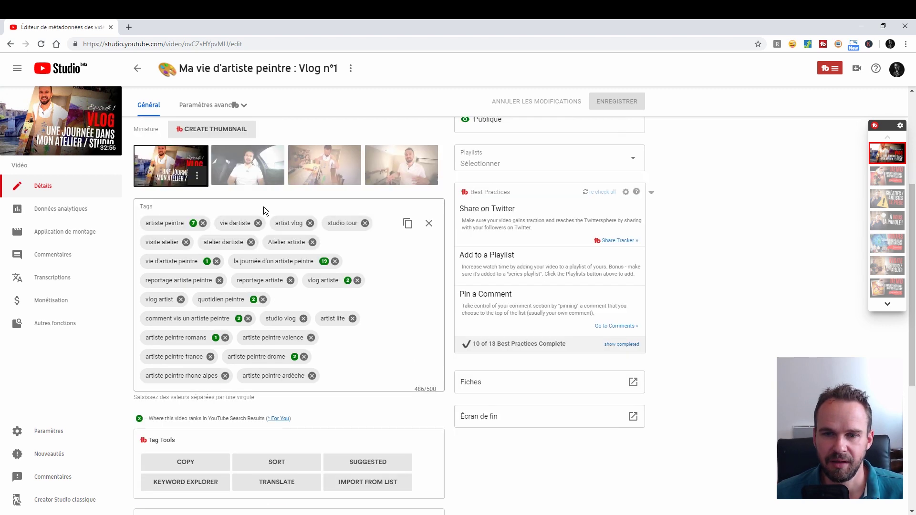
# Sort the video's tags with TubeBuddy and look over the recommended tags
pyautogui.click(315, 458)
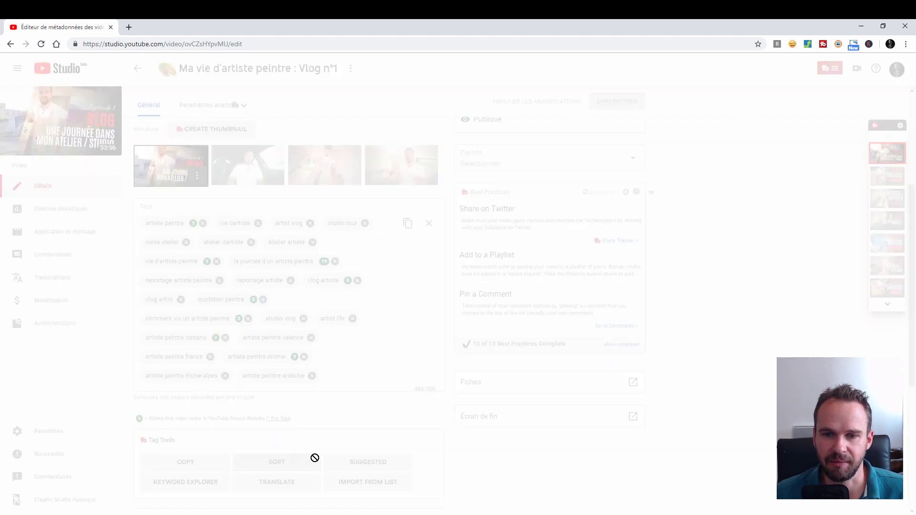
pyautogui.scroll(-2, 269, 327)
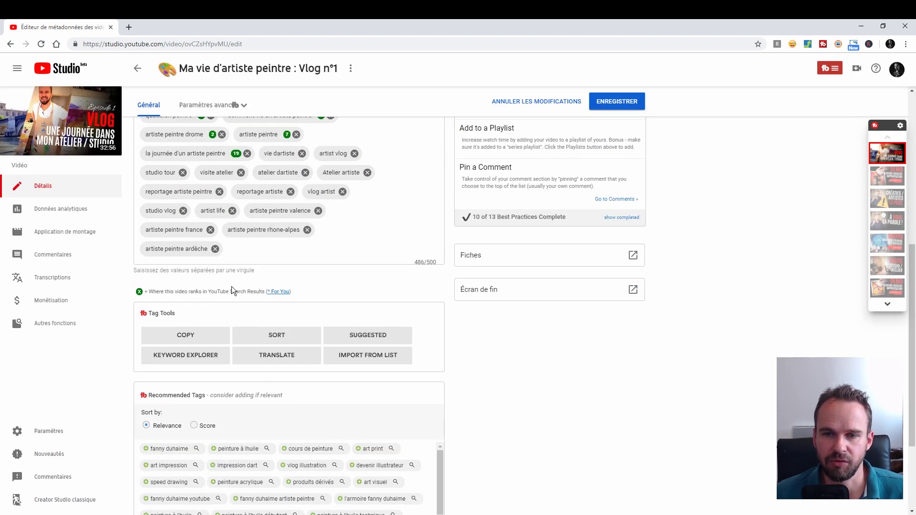
pyautogui.scroll(-2, 232, 291)
pyautogui.scroll(2, 204, 286)
pyautogui.scroll(-1, 341, 241)
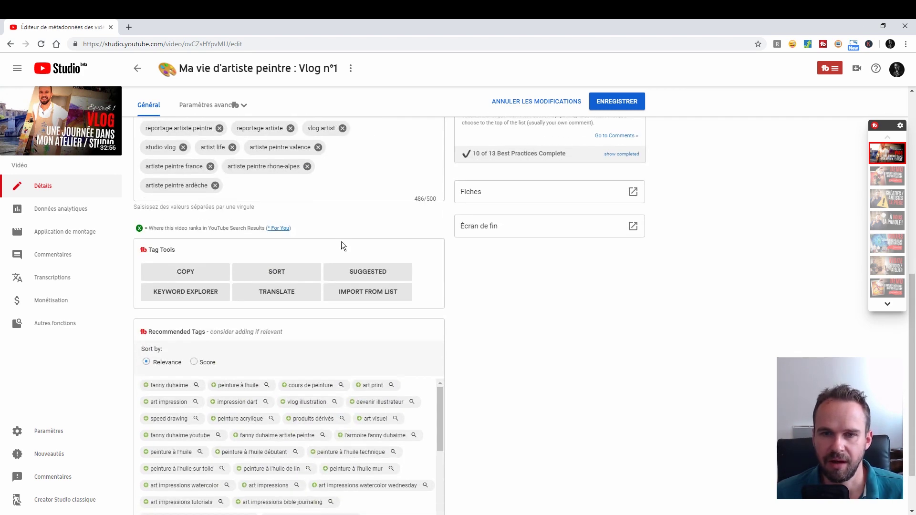
pyautogui.scroll(6, 514, 464)
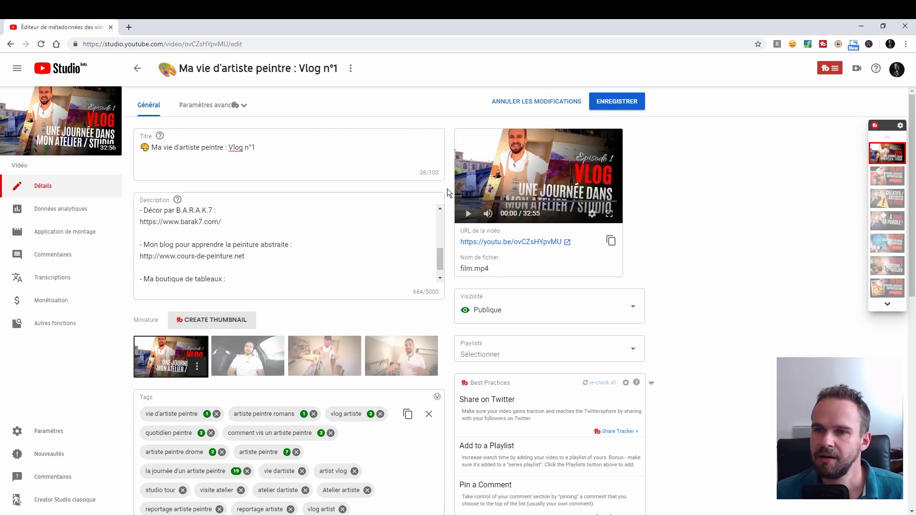
# View the video's cards editor (Fiches), pause its preview playback and return to the video details
pyautogui.scroll(-2, 712, 284)
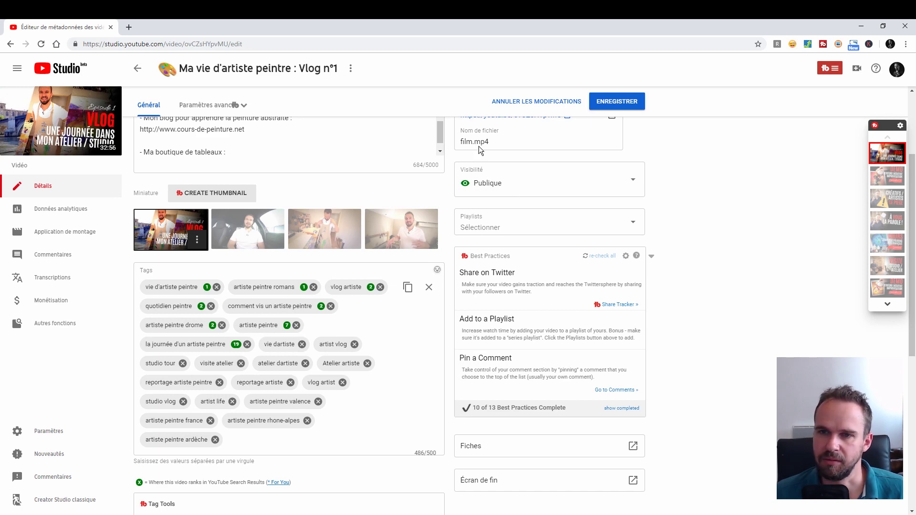
pyautogui.scroll(-3, 777, 317)
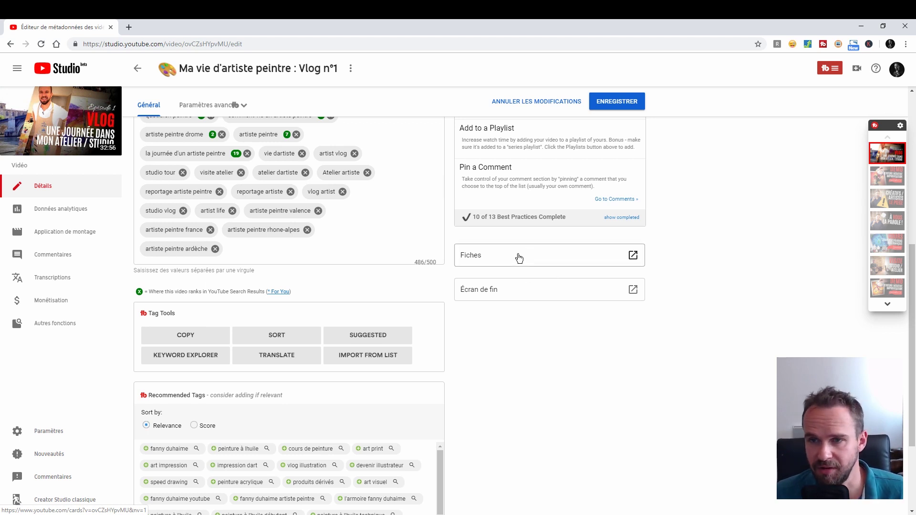
pyautogui.click(572, 264)
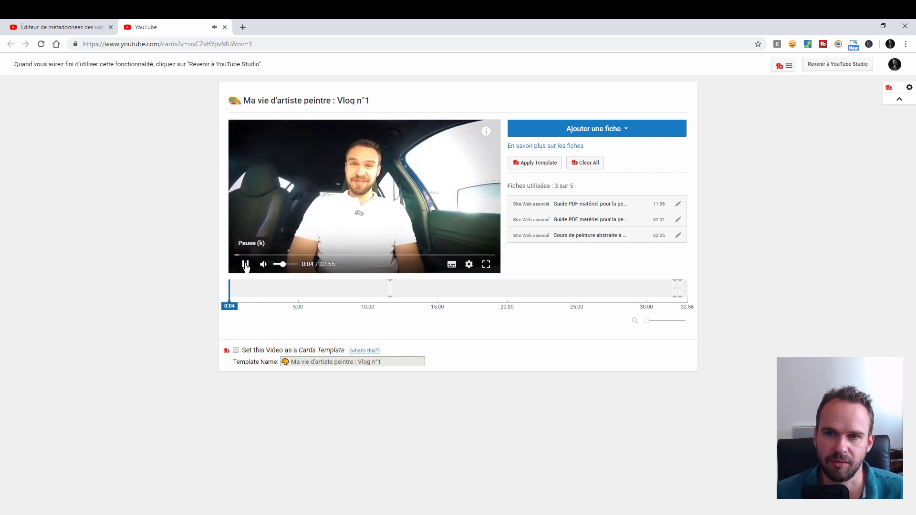
pyautogui.click(247, 266)
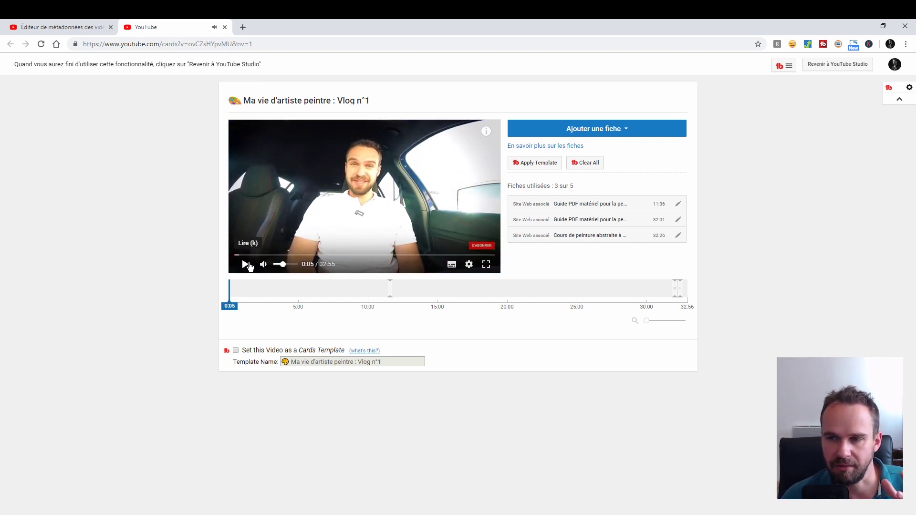
pyautogui.click(14, 25)
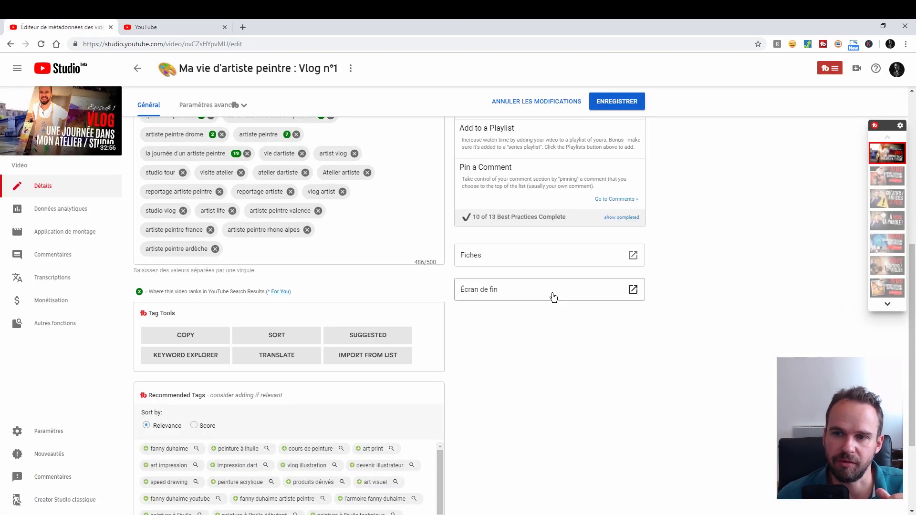
# View the video's end screen editor (Écran de fin) and close both extra editor pages
pyautogui.click(558, 292)
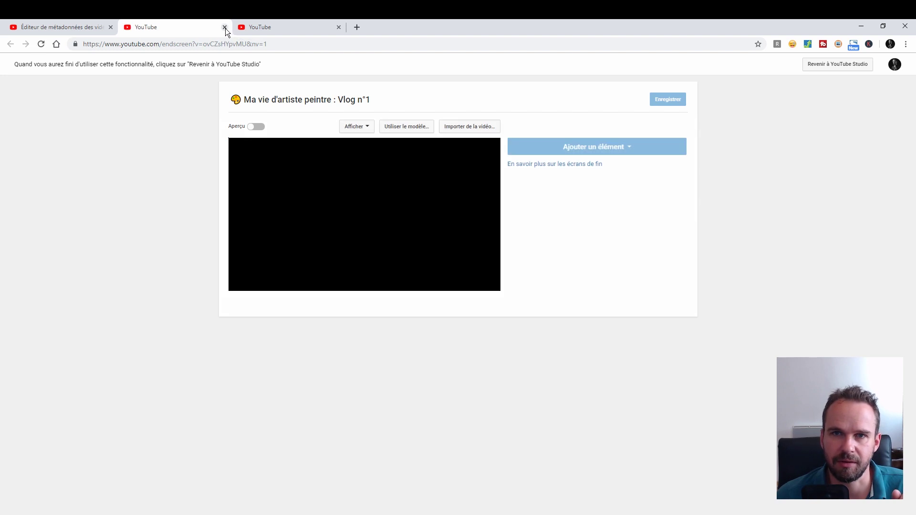
pyautogui.click(225, 28)
pyautogui.click(224, 27)
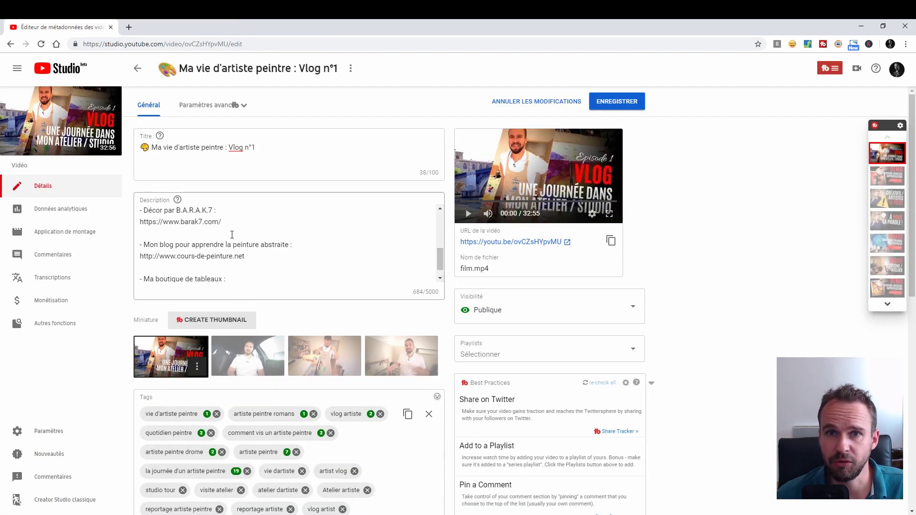
# Look at the video's advanced settings and return to its general details
pyautogui.click(202, 109)
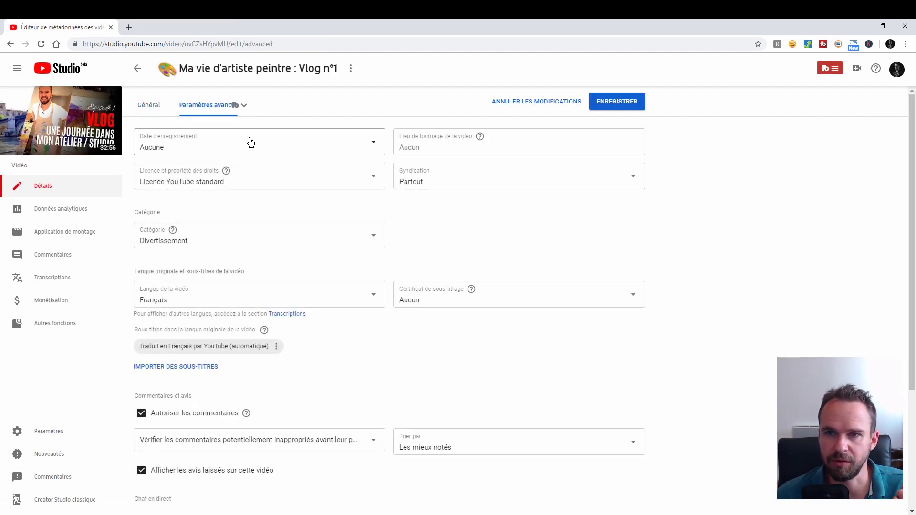
pyautogui.click(153, 106)
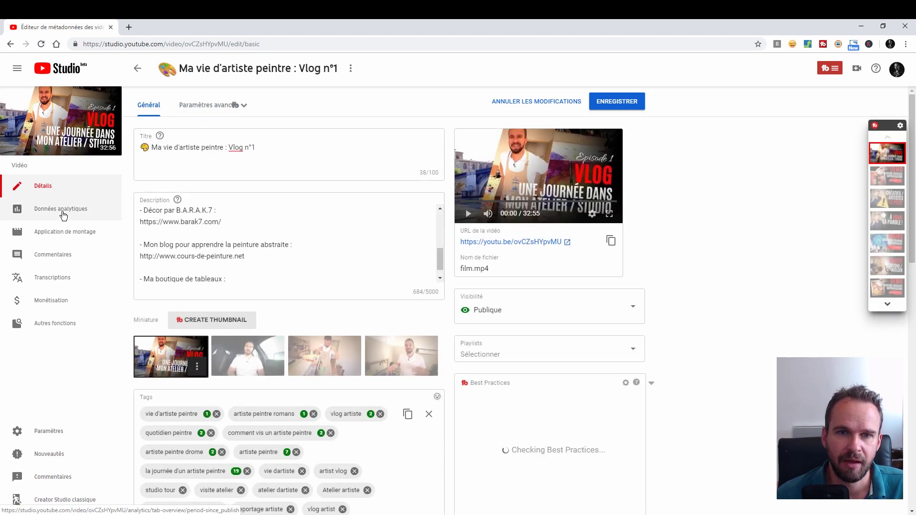
# Open the video's analytics, discarding the unsaved changes, and switch to the "Toucher les spectateurs" report
pyautogui.click(61, 214)
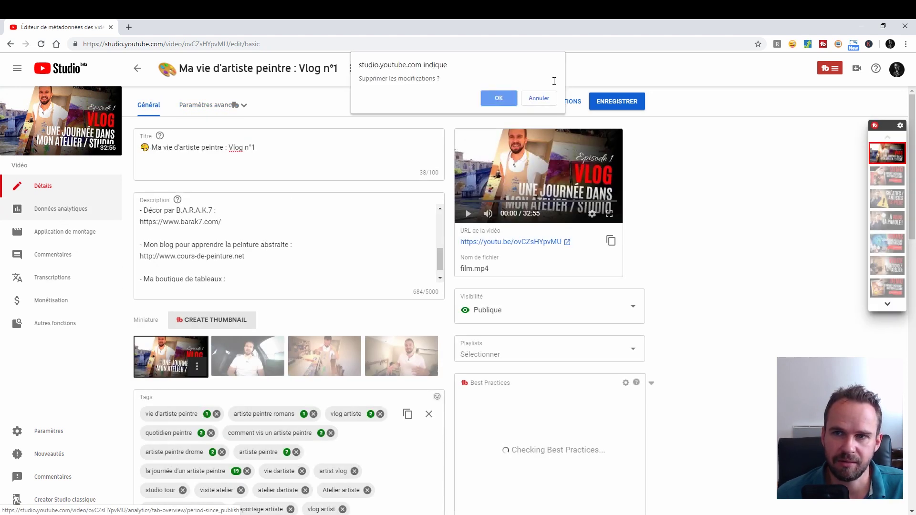
pyautogui.click(496, 97)
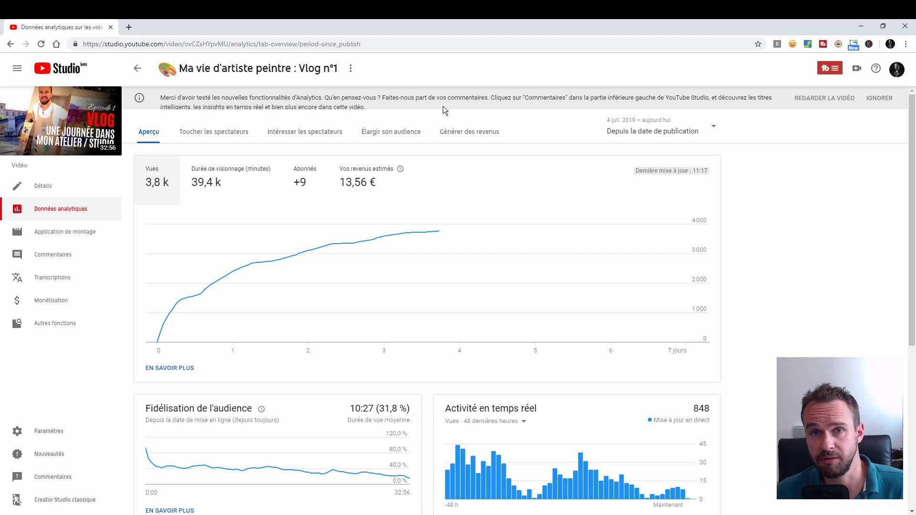
pyautogui.click(192, 137)
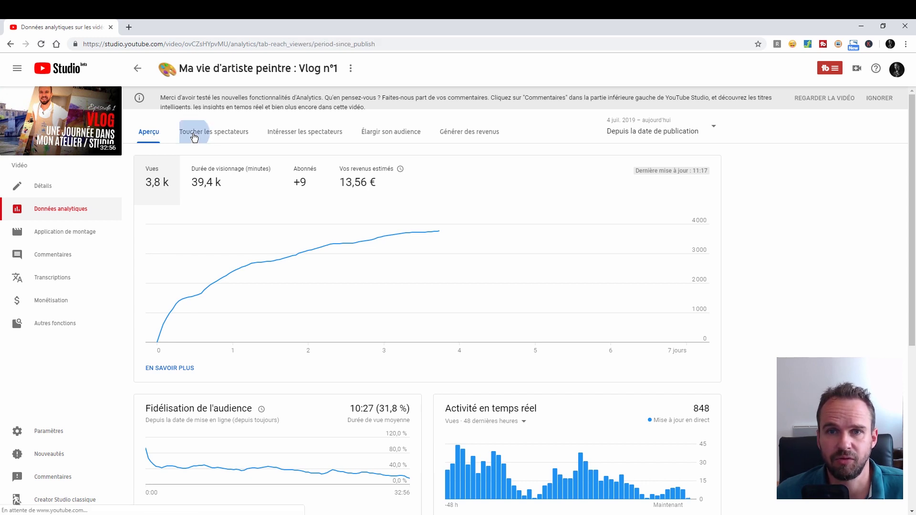
# Browse the "Intéresser les spectateurs", "Élargir son audience" and "Générer des revenus" reports and return to the "Aperçu" report
pyautogui.click(299, 138)
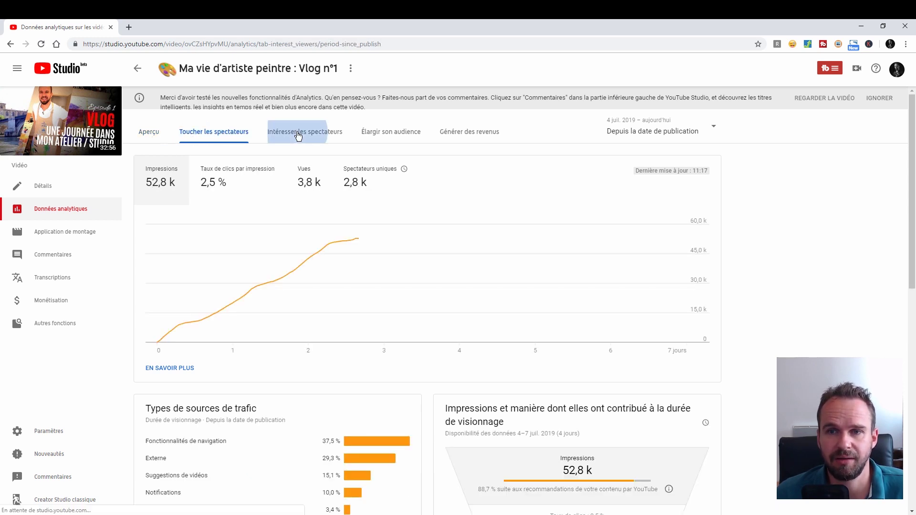
pyautogui.click(400, 140)
pyautogui.click(480, 137)
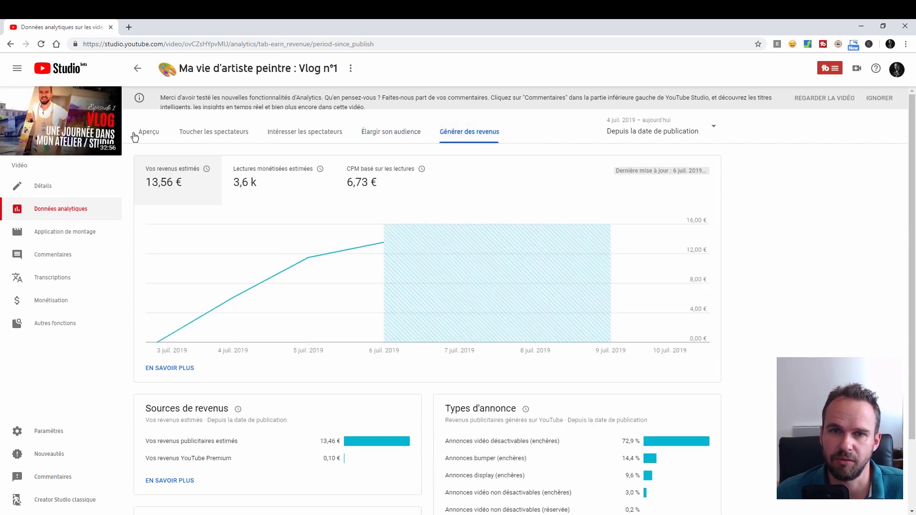
pyautogui.click(144, 133)
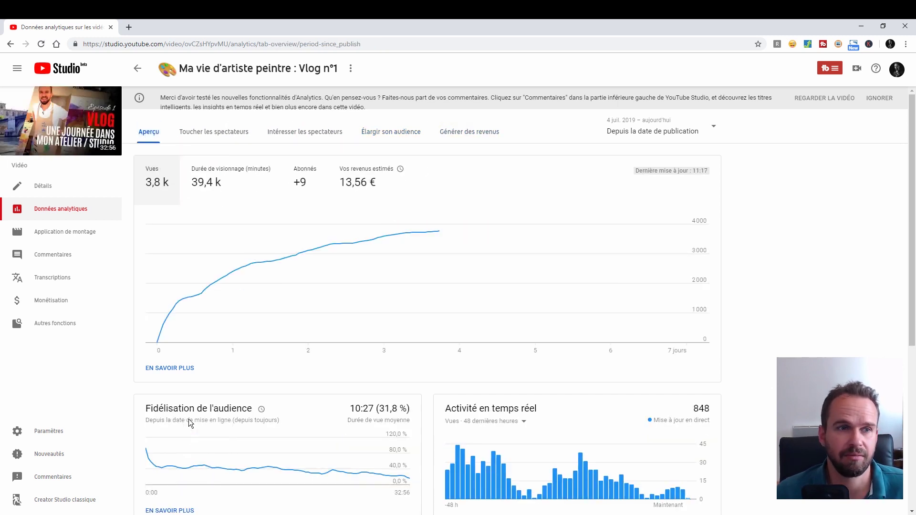
# Examine the overview's watch time and subscriber explanations, points along the views curve, and the start of the audience retention chart
pyautogui.scroll(-4, 246, 370)
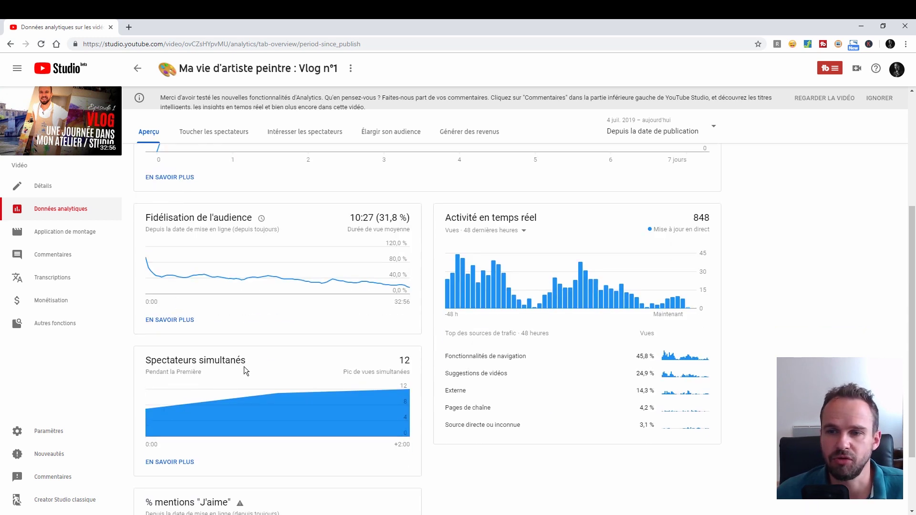
pyautogui.scroll(4, 255, 355)
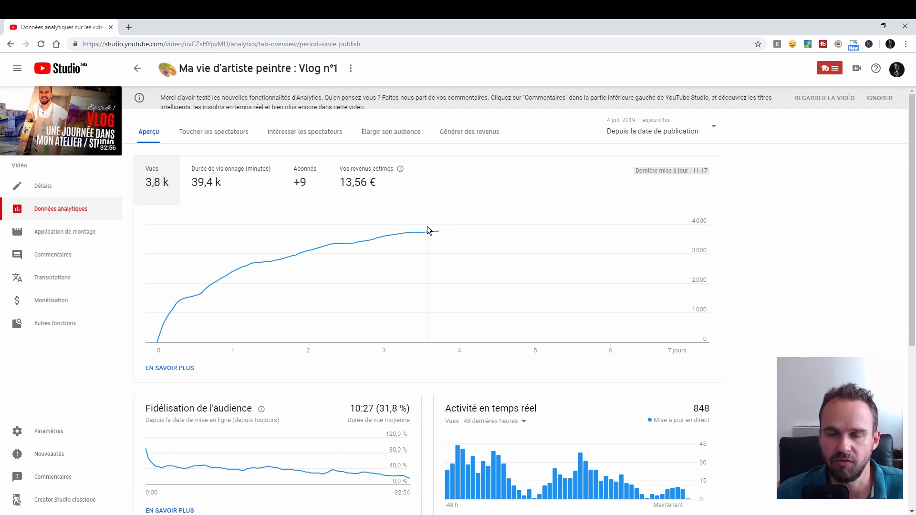
pyautogui.moveTo(218, 170)
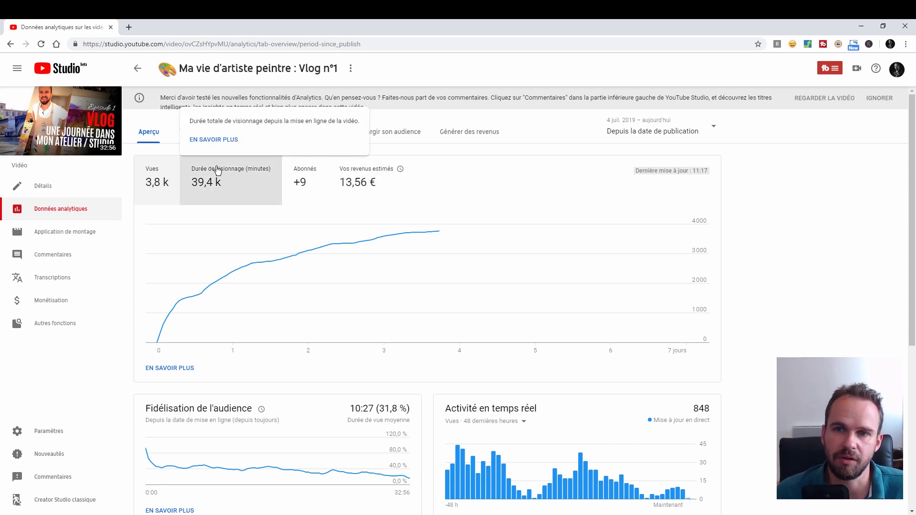
pyautogui.moveTo(307, 160)
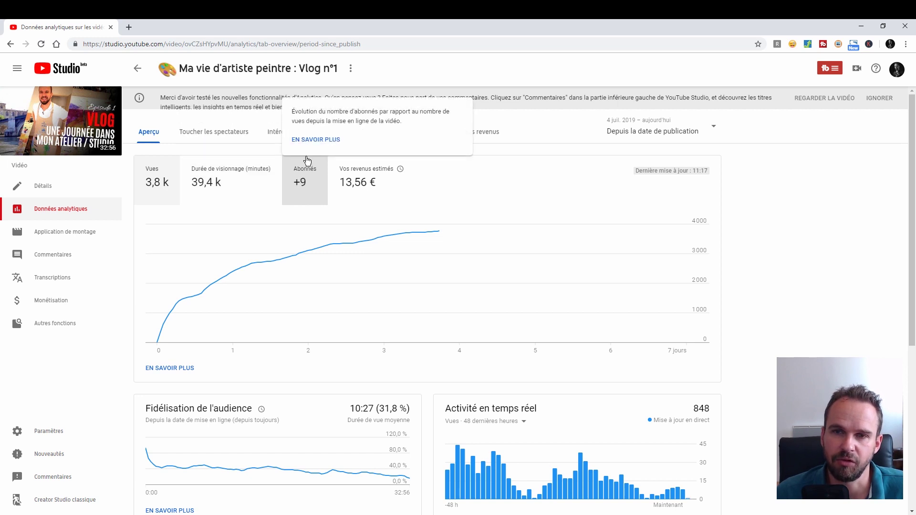
pyautogui.moveTo(441, 235)
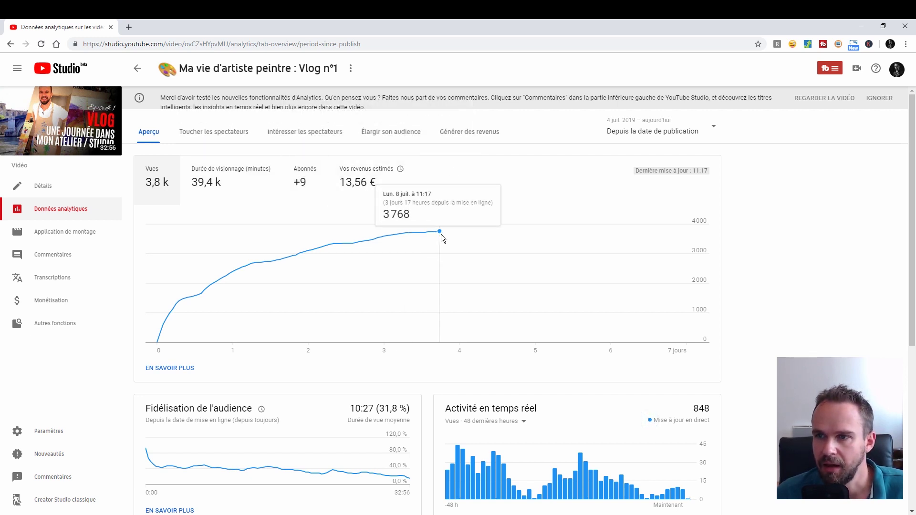
pyautogui.moveTo(185, 340)
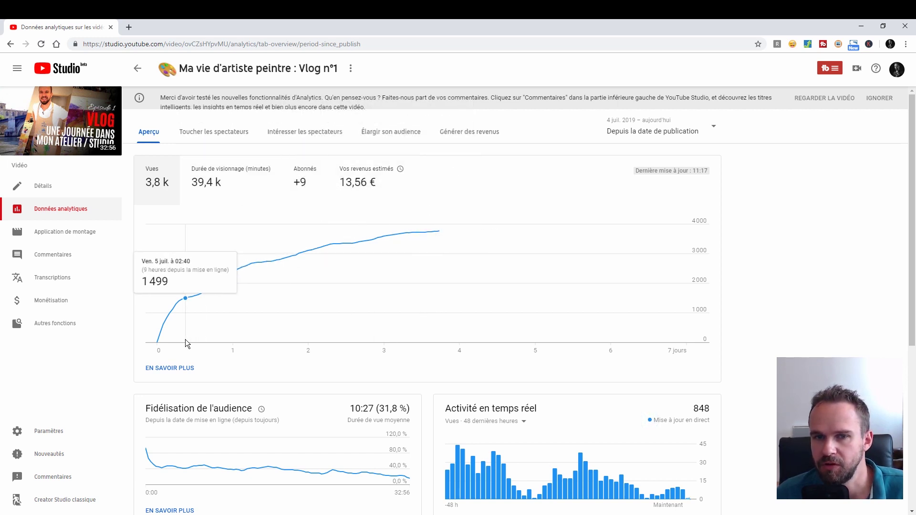
pyautogui.moveTo(429, 270)
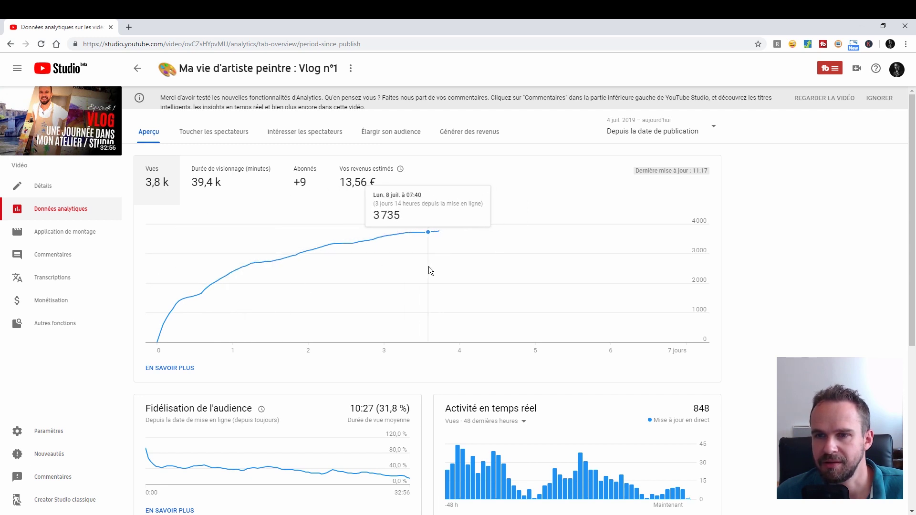
pyautogui.scroll(-3, 445, 259)
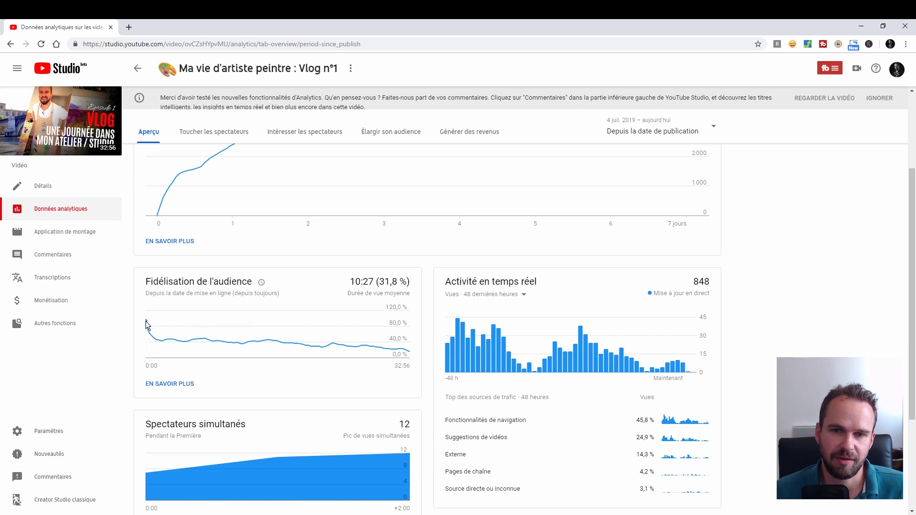
pyautogui.moveTo(145, 323)
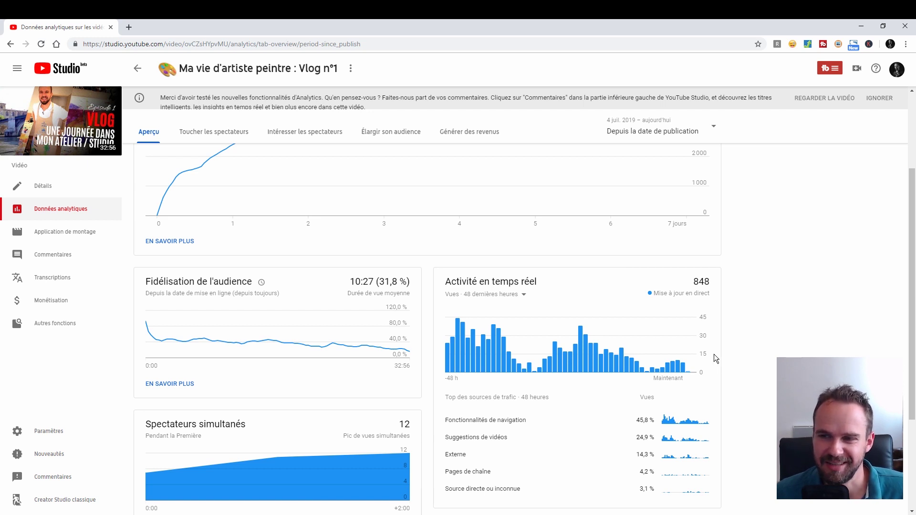
# Switch the real-time activity card to "60 dernières minutes" and back to "48 dernières heures" to compare views and traffic sources
pyautogui.scroll(-1, 693, 341)
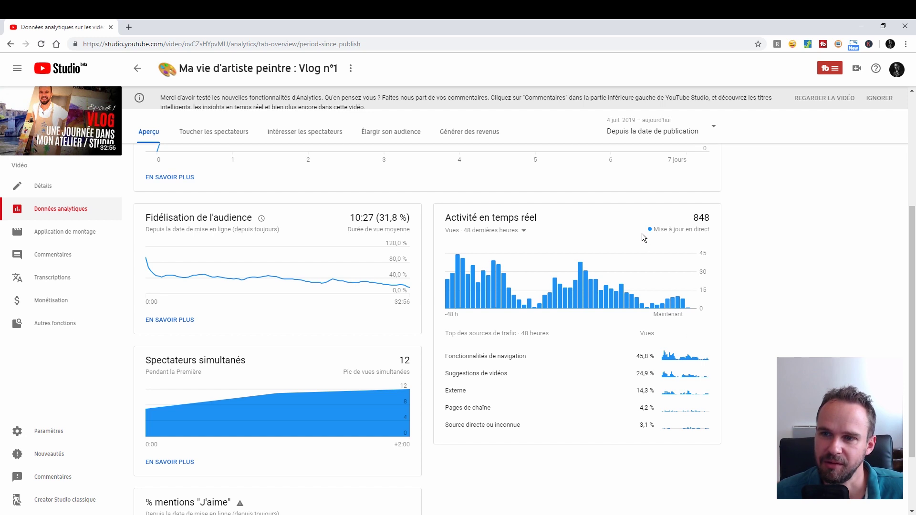
pyautogui.click(521, 230)
pyautogui.click(500, 245)
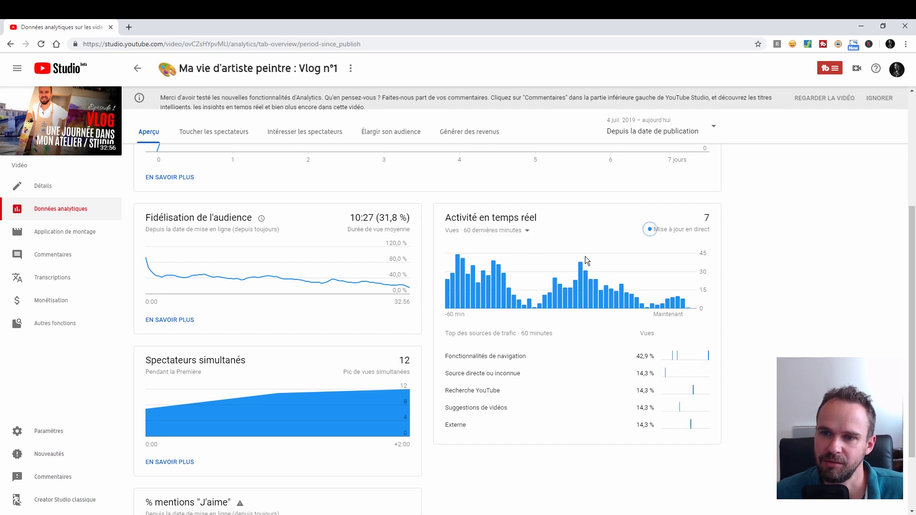
pyautogui.click(514, 230)
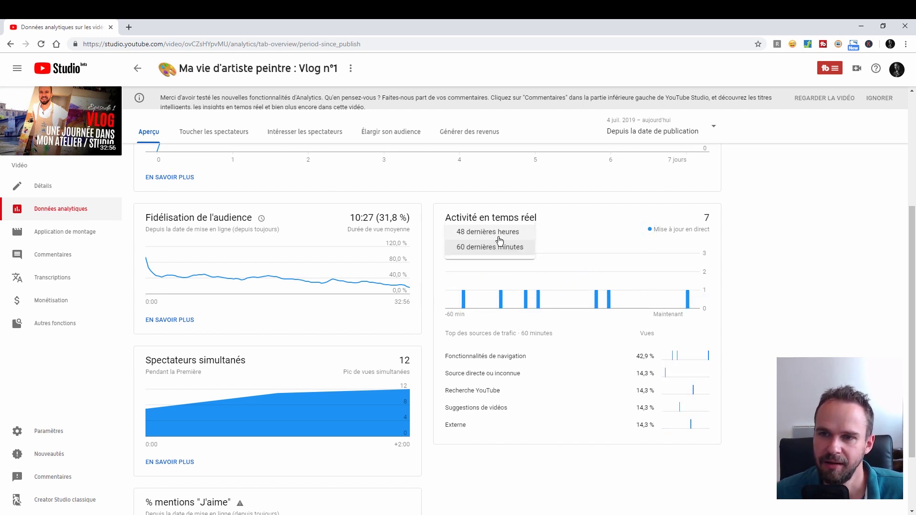
pyautogui.click(499, 234)
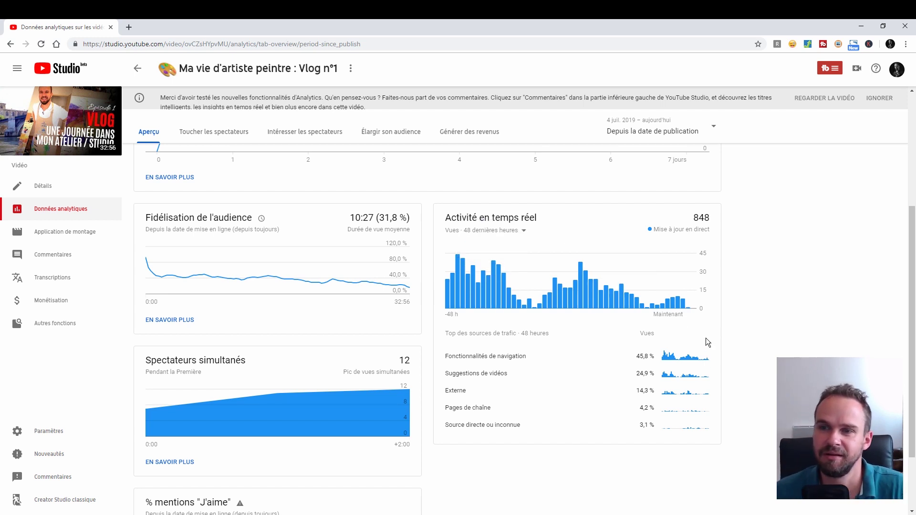
pyautogui.moveTo(698, 278)
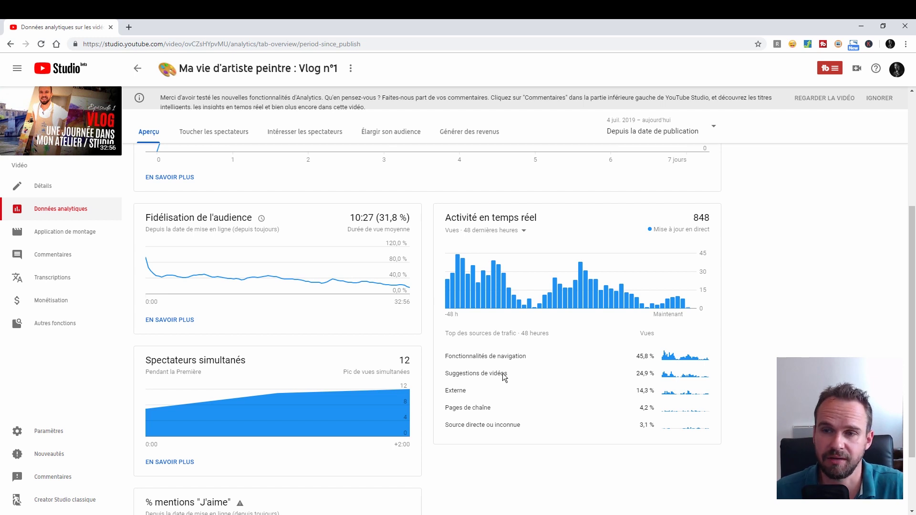
# Open the "Toucher les spectateurs" report and look at its impressions and click-through rate metrics
pyautogui.scroll(5, 500, 371)
pyautogui.click(222, 132)
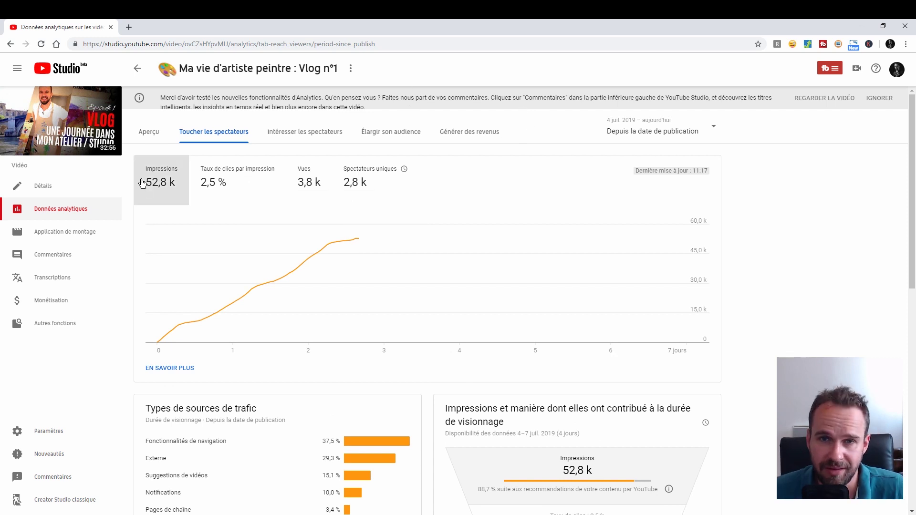
pyautogui.moveTo(143, 168)
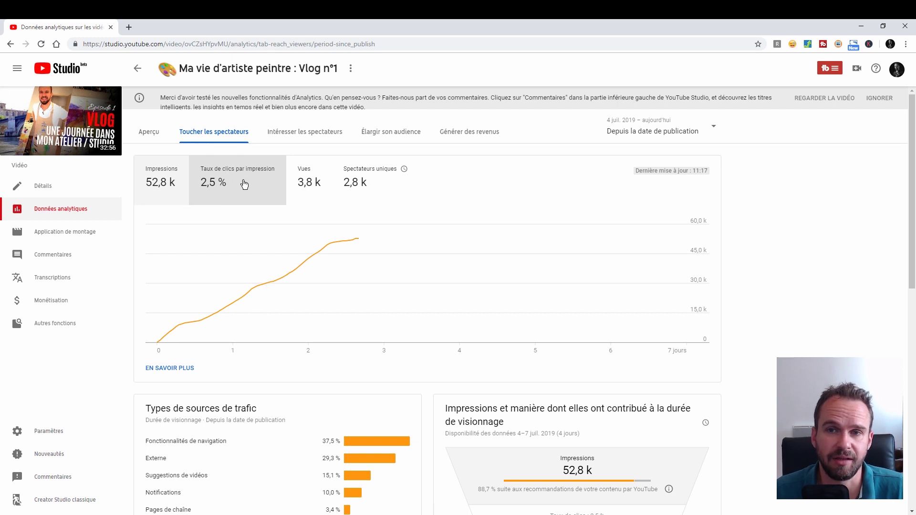
pyautogui.moveTo(229, 175)
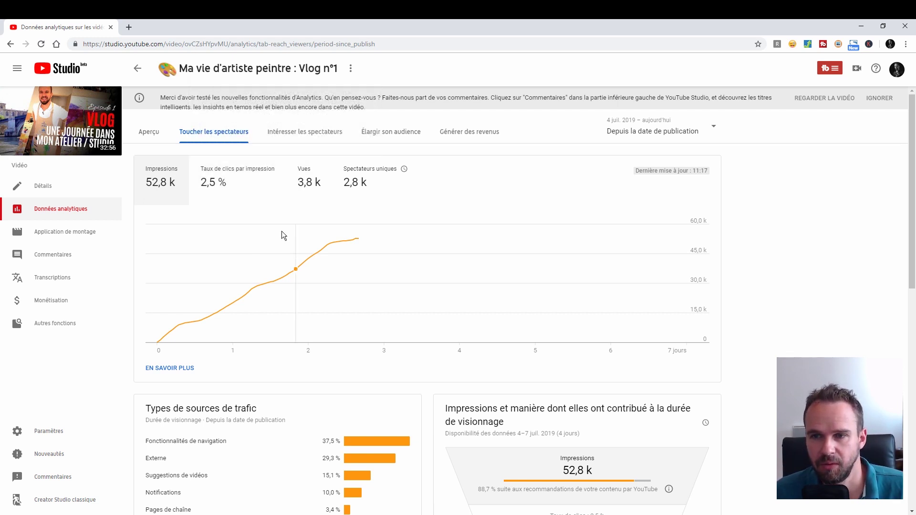
# Examine the funnel showing how impressions contributed to watch time, including the explanation of its click-through rate
pyautogui.scroll(-3, 225, 231)
pyautogui.scroll(-3, 522, 253)
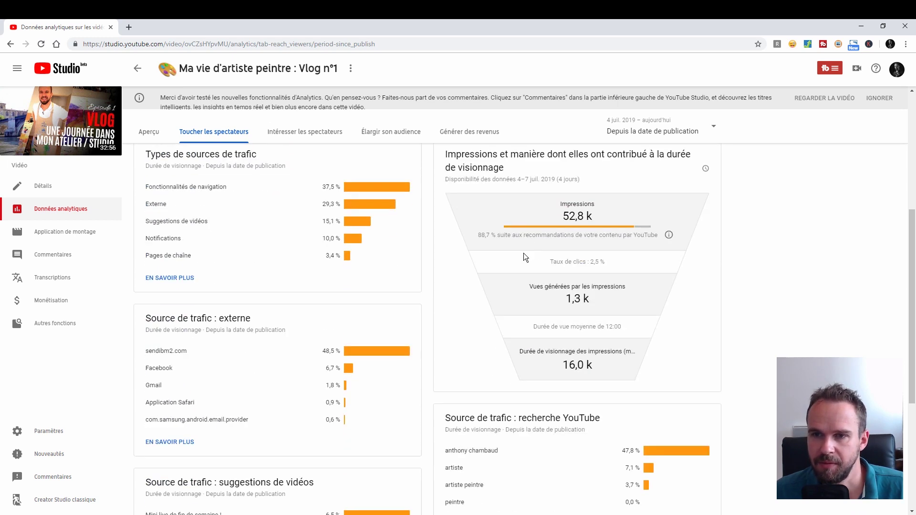
pyautogui.scroll(2, 643, 177)
pyautogui.moveTo(622, 217)
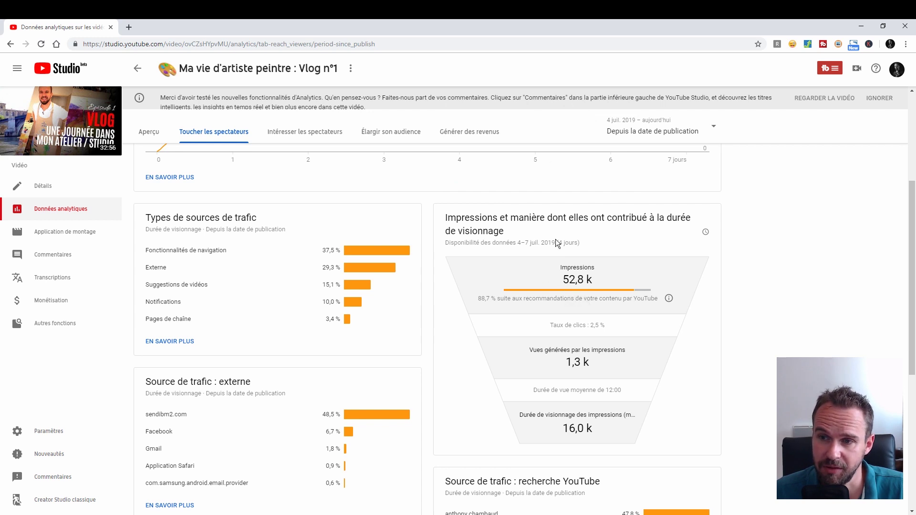
pyautogui.moveTo(594, 325)
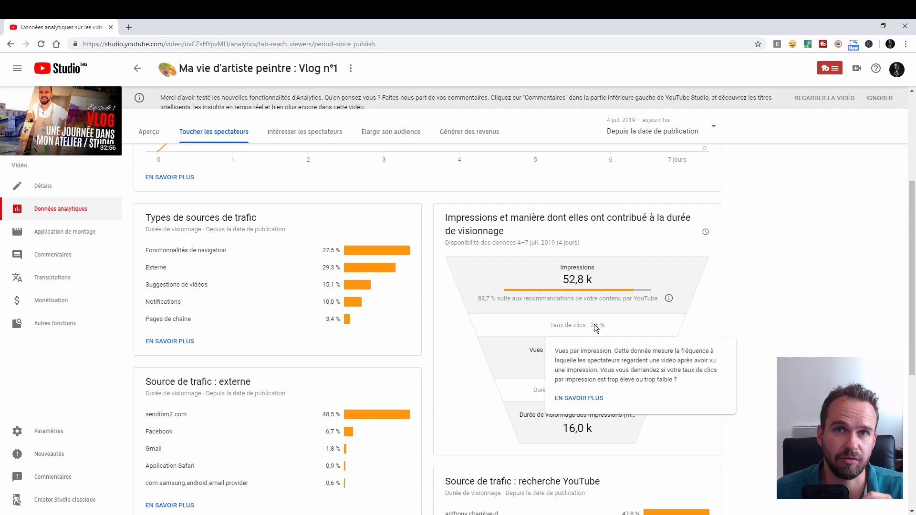
# Review the external, YouTube search and suggested video traffic source cards in the "Toucher les spectateurs" report
pyautogui.scroll(-4, 527, 338)
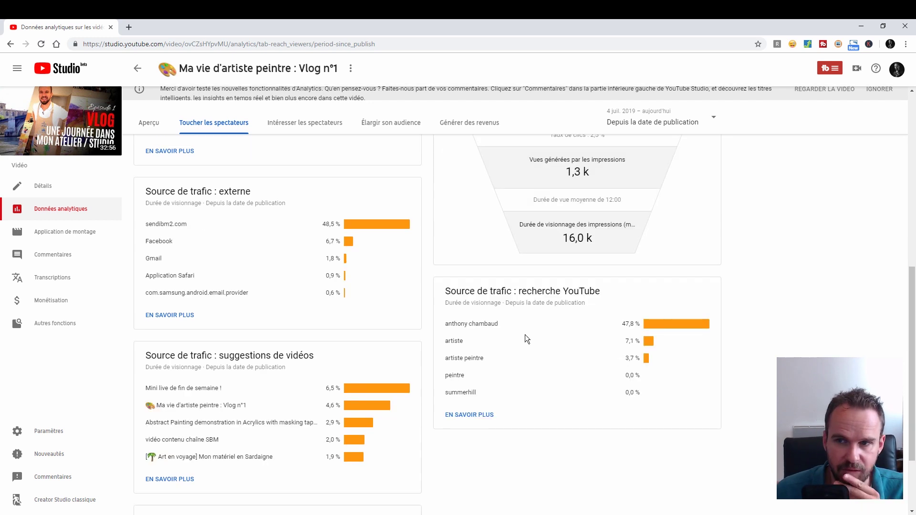
pyautogui.moveTo(552, 296)
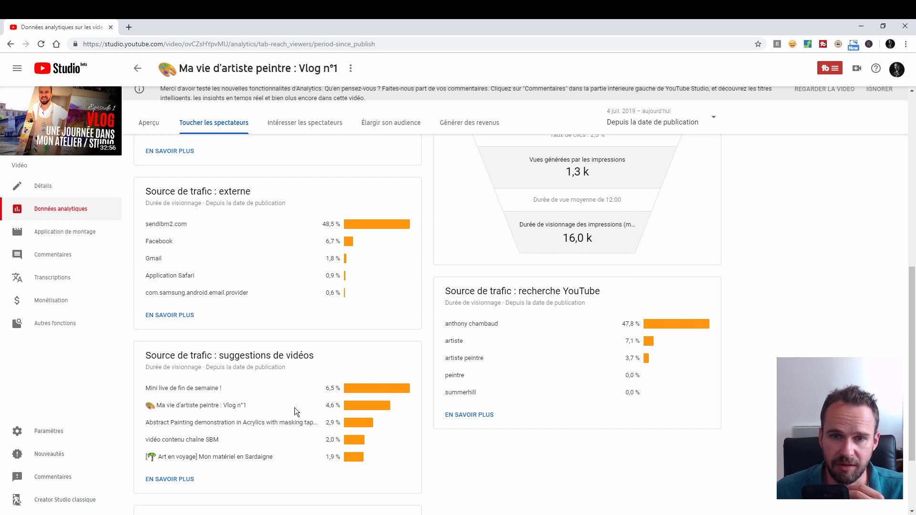
pyautogui.scroll(8, 259, 362)
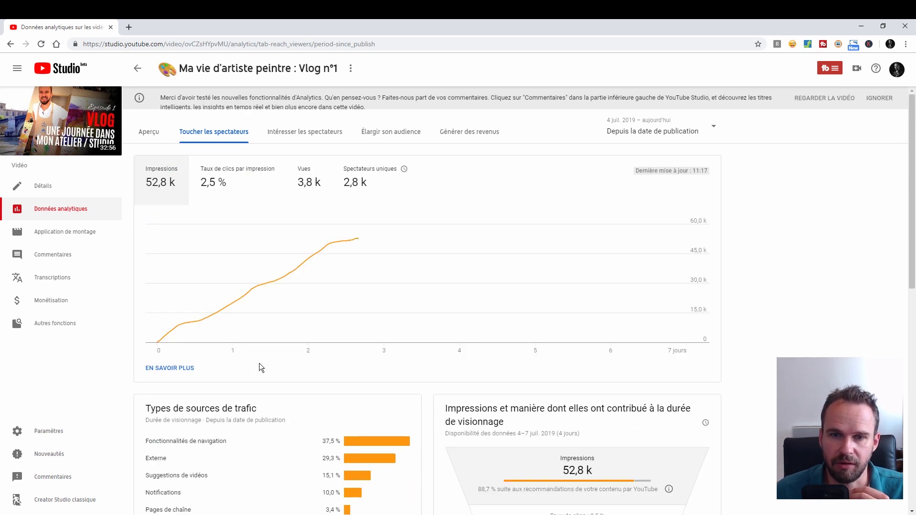
pyautogui.scroll(-4, 259, 363)
pyautogui.scroll(4, 259, 364)
# Open the "Intéresser les spectateurs" report and review its watch time, audience retention, likes and end screen cards
pyautogui.click(305, 131)
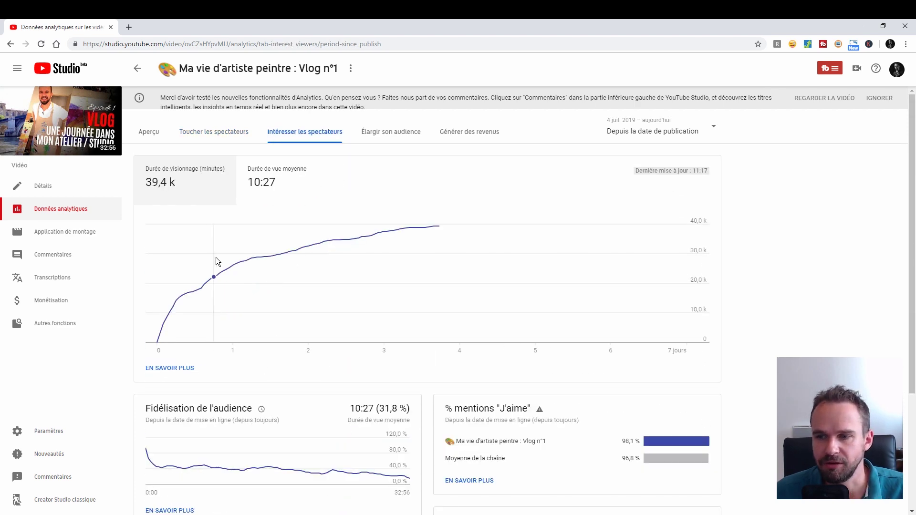
pyautogui.scroll(-3, 216, 254)
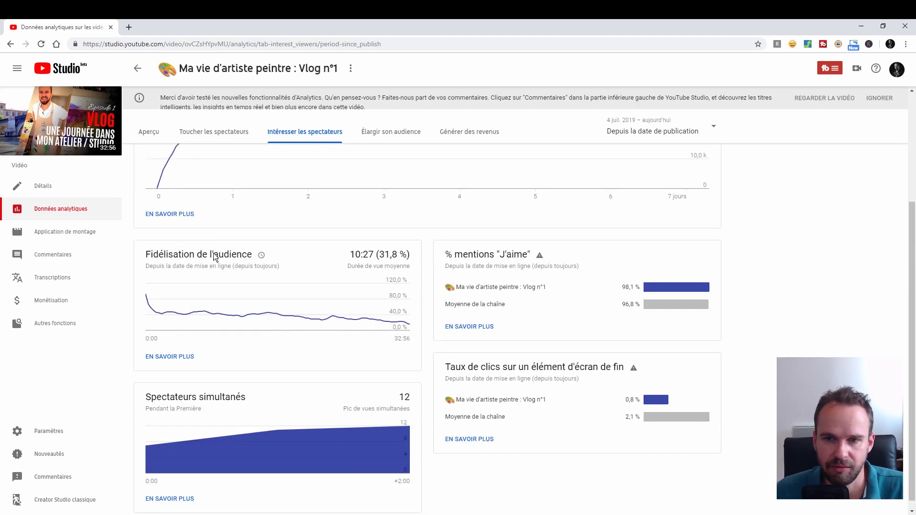
pyautogui.scroll(4, 215, 262)
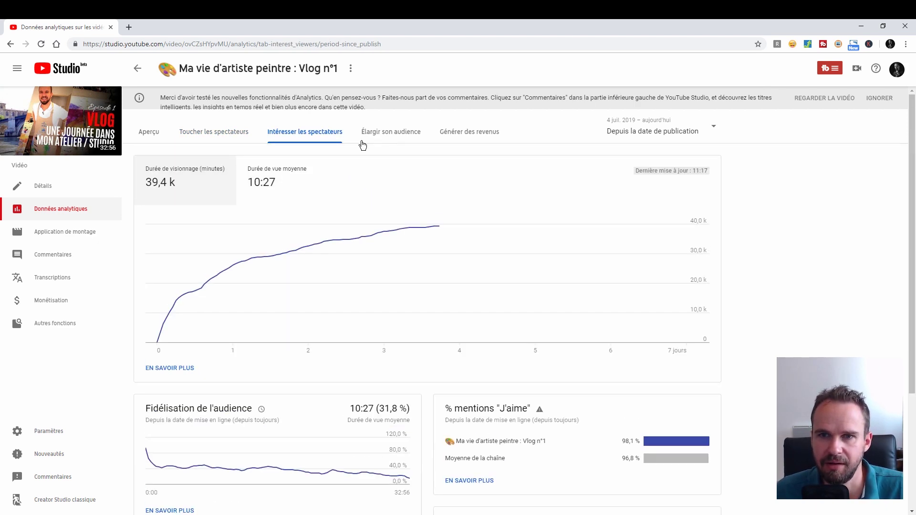
pyautogui.scroll(-4, 302, 313)
pyautogui.scroll(3, 302, 308)
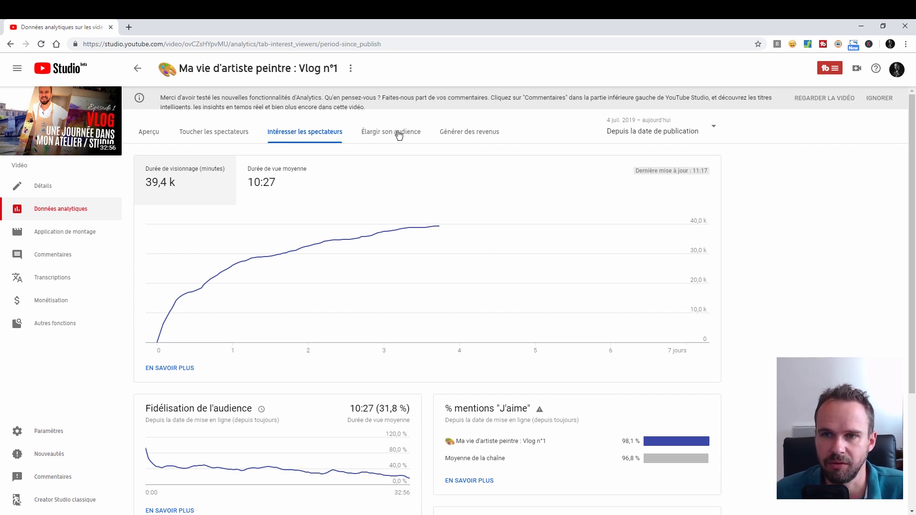
# Look through the "Générer des revenus" report and open the "Élargir son audience" report
pyautogui.click(469, 135)
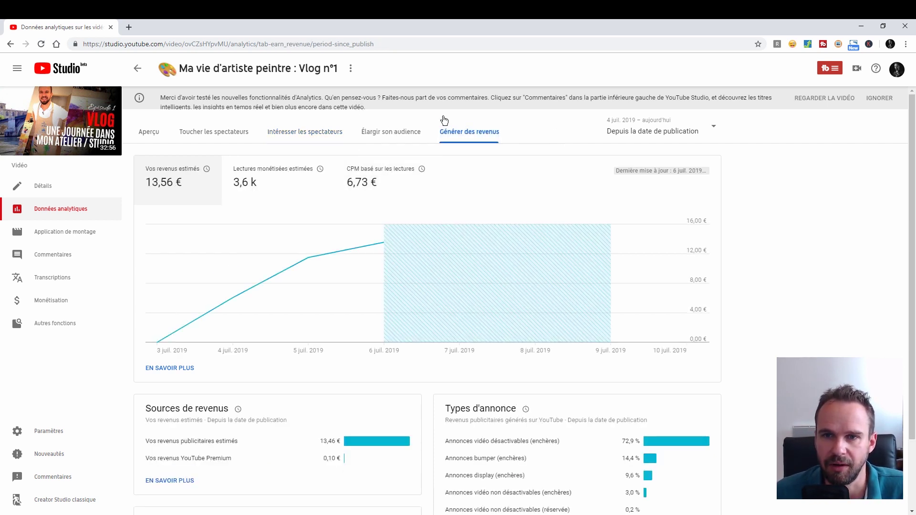
pyautogui.scroll(-1, 279, 206)
pyautogui.scroll(-1, 279, 206)
pyautogui.scroll(2, 327, 280)
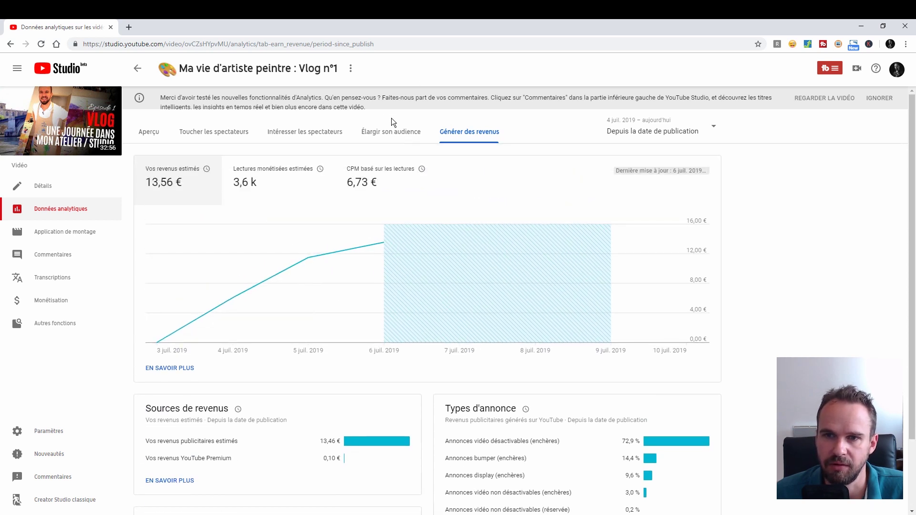
pyautogui.click(391, 140)
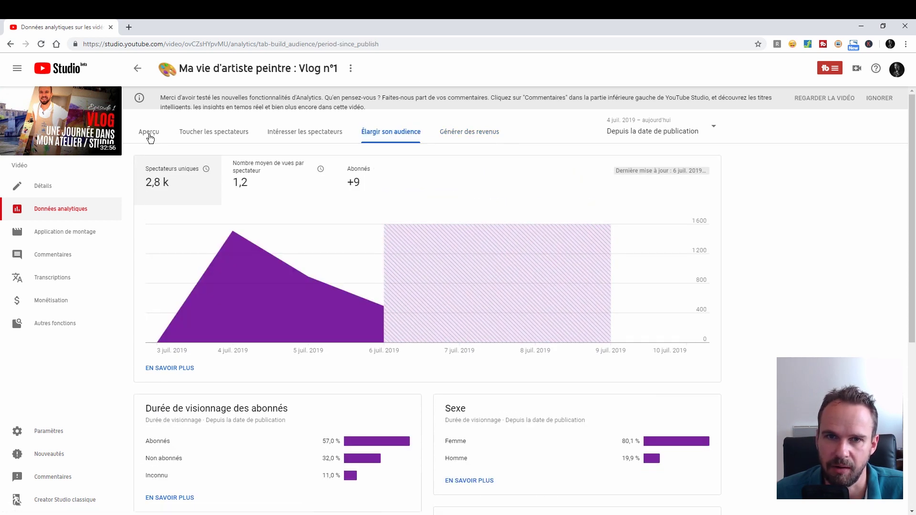
# View the video's editor (Application de montage) and open the video's comments page
pyautogui.click(51, 232)
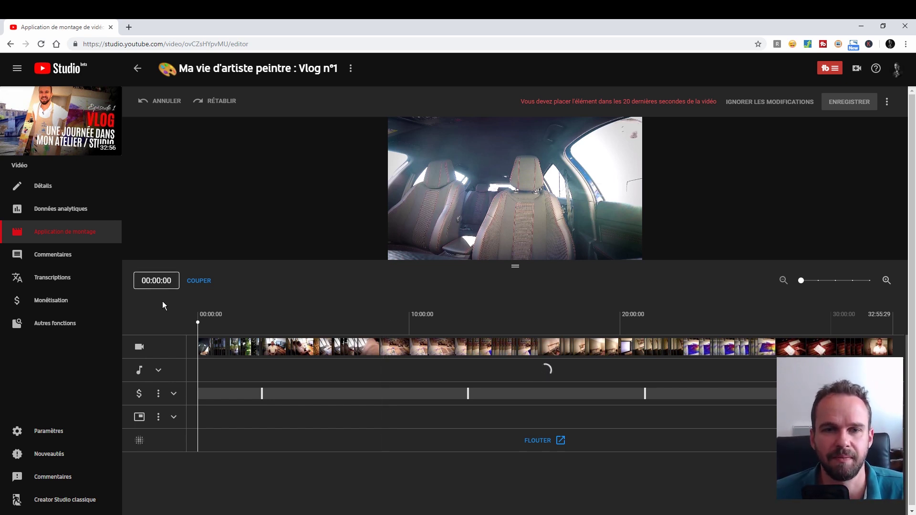
pyautogui.click(68, 261)
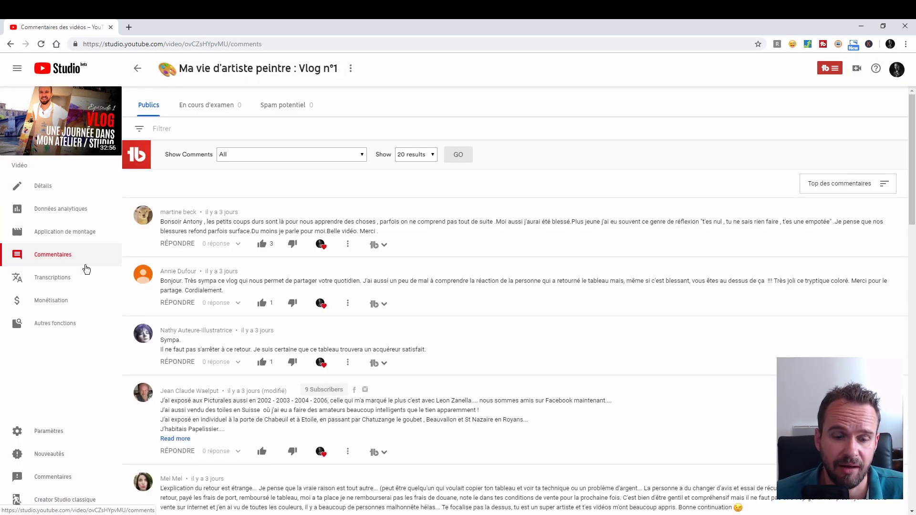
# Leave the video, open the channel's comments page and expand the newest comment to view its full text and options
pyautogui.click(137, 69)
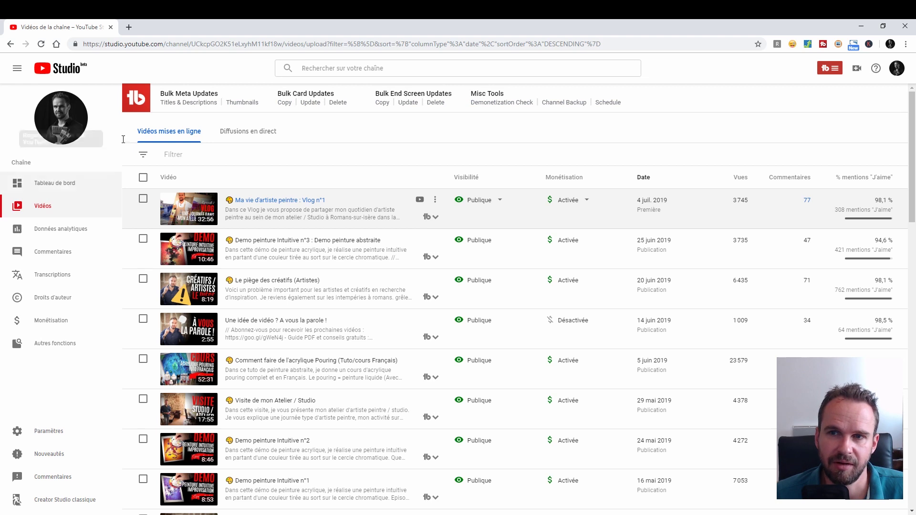
pyautogui.click(57, 259)
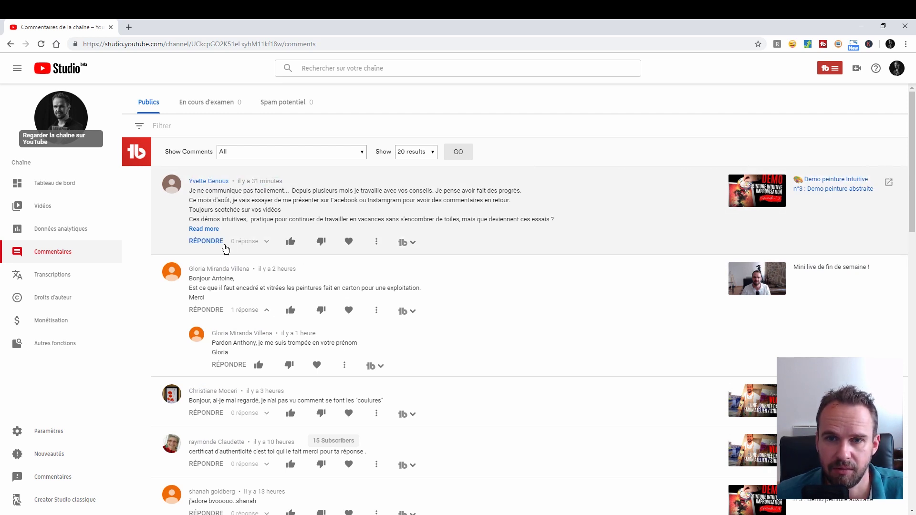
pyautogui.click(215, 229)
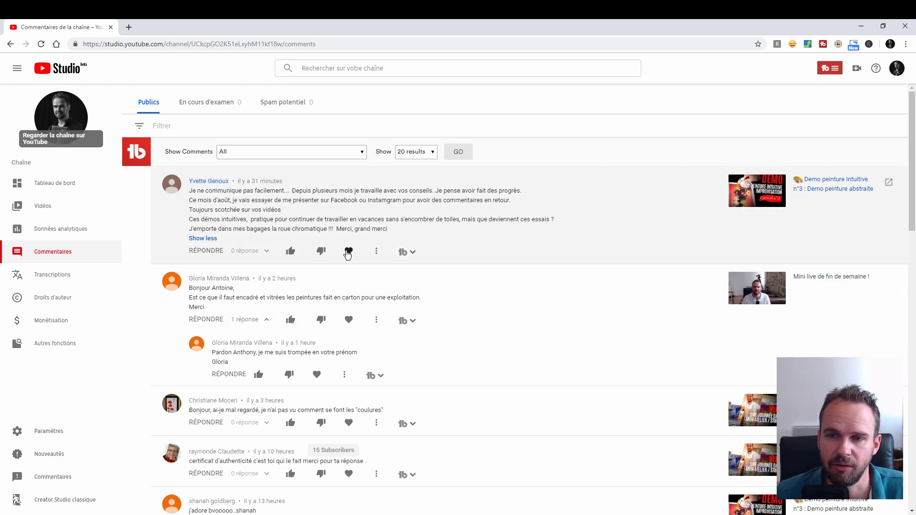
pyautogui.click(376, 253)
pyautogui.click(503, 230)
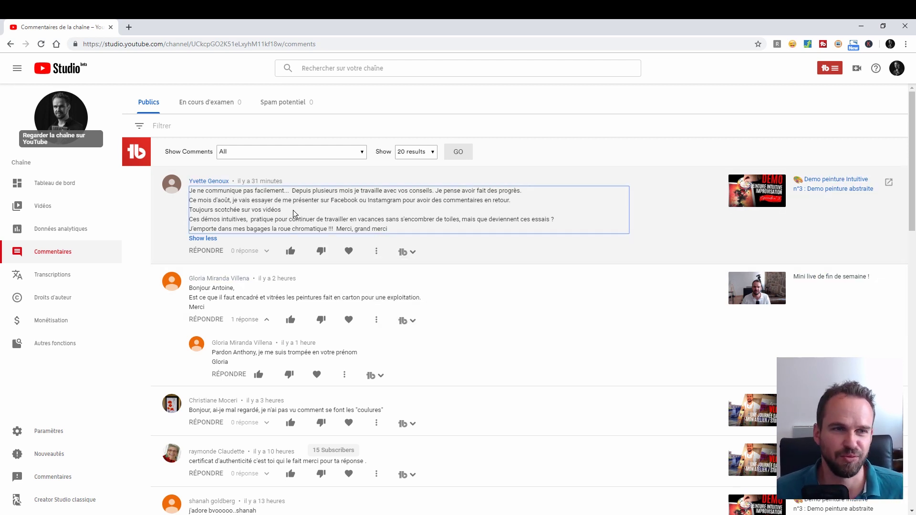
# Look through the channel's public comments and the videos they belong to
pyautogui.scroll(-3, 226, 230)
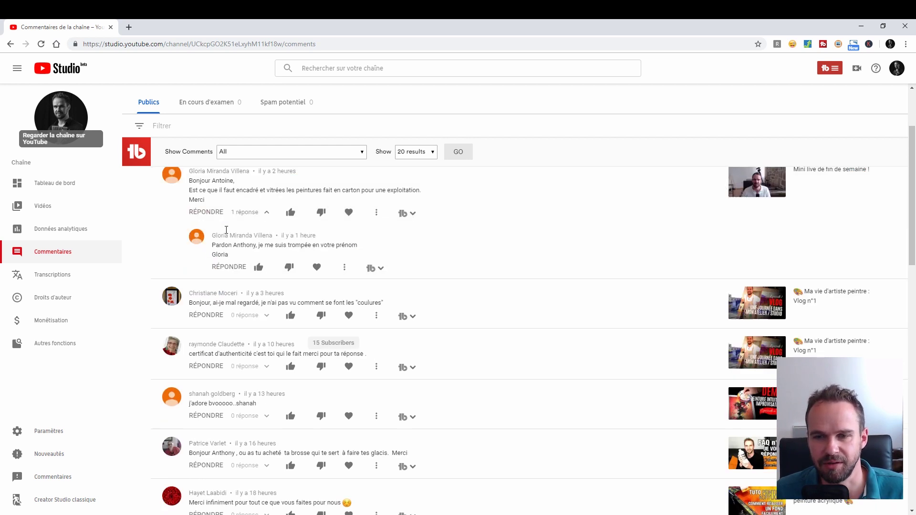
pyautogui.scroll(3, 225, 234)
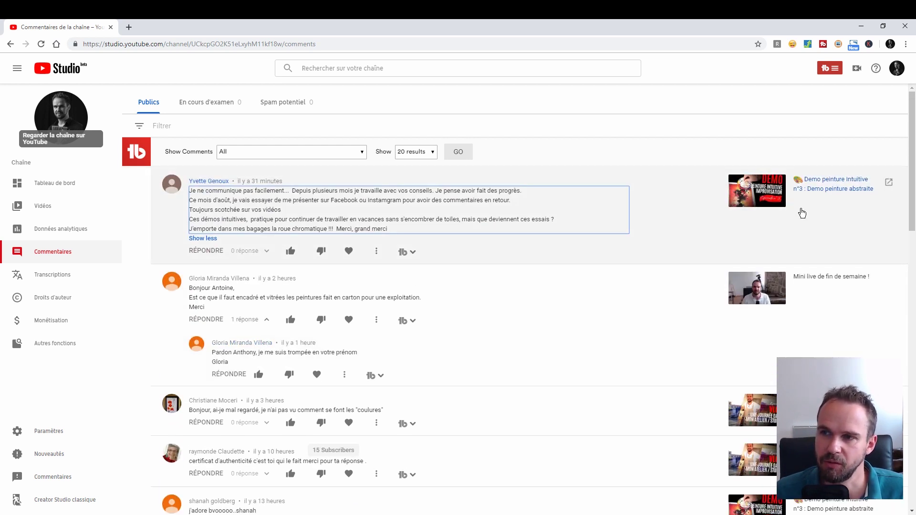
pyautogui.scroll(-5, 250, 286)
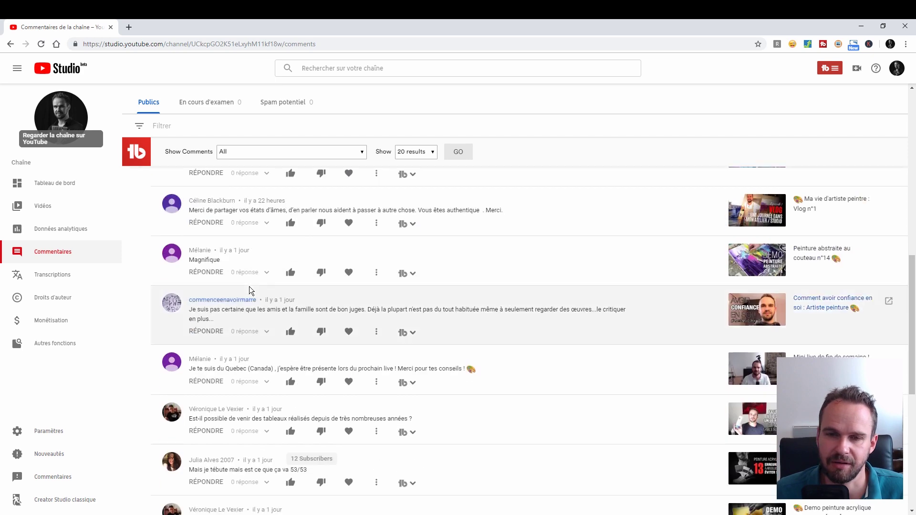
pyautogui.scroll(4, 249, 286)
# Open the channel's Transcriptions page and view the subtitle and translation languages of "Le piège des créatifs (Artistes)"
pyautogui.click(115, 274)
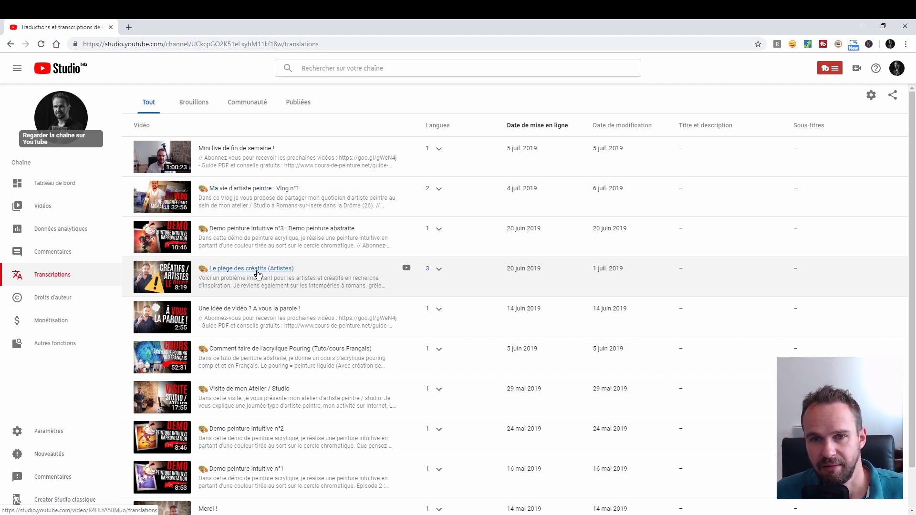
pyautogui.click(258, 273)
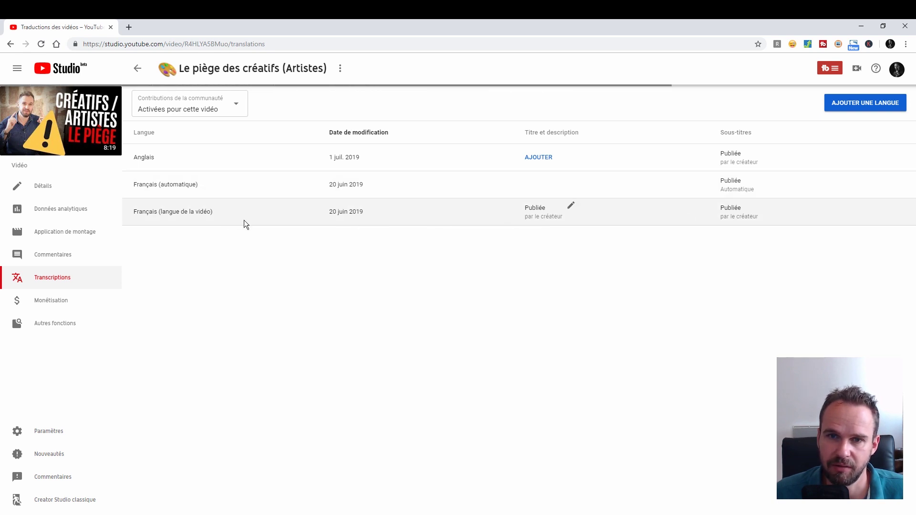
pyautogui.click(570, 219)
pyautogui.hotkey('alt', 'Left')
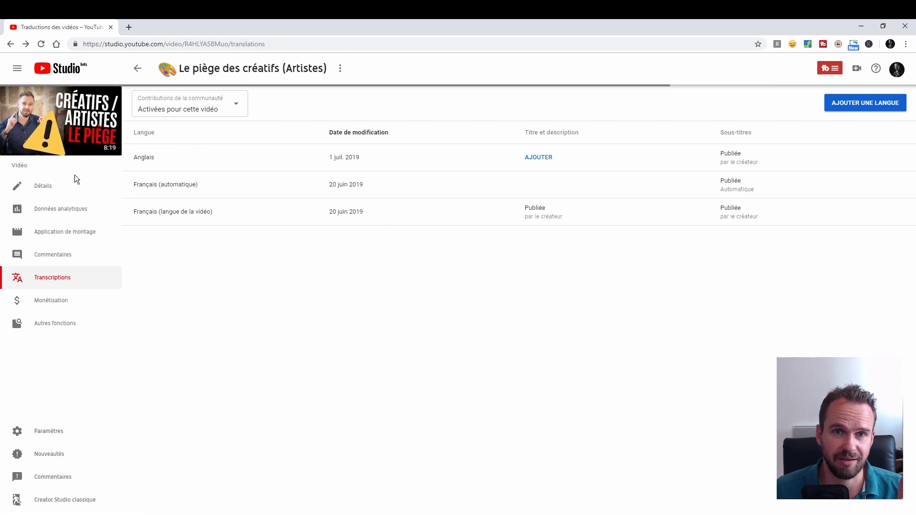
# View the details of "Le piège des créatifs (Artistes)" and review its monetisation settings for ad types and ad placement
pyautogui.click(53, 186)
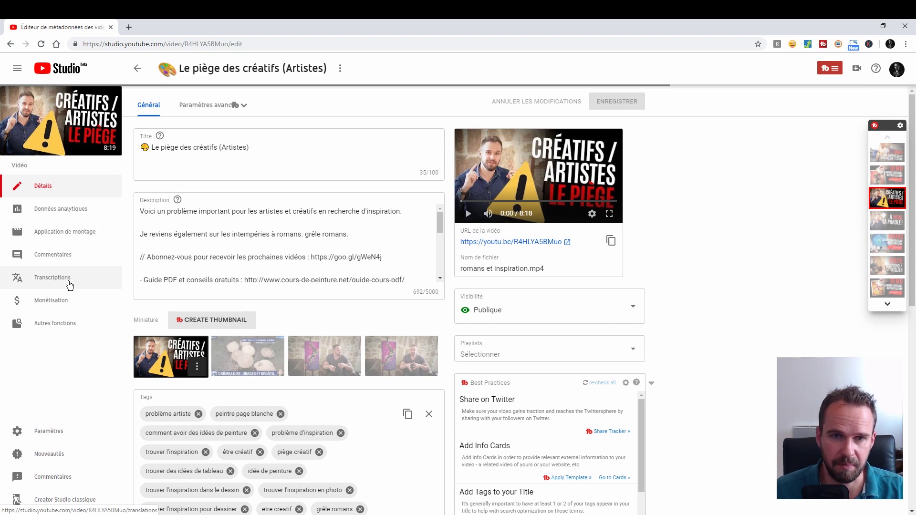
pyautogui.click(72, 299)
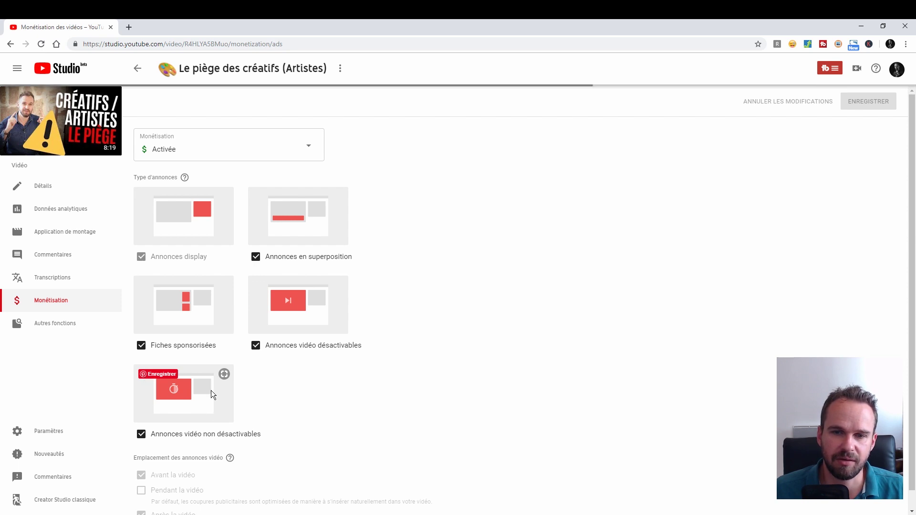
pyautogui.scroll(-1, 906, 367)
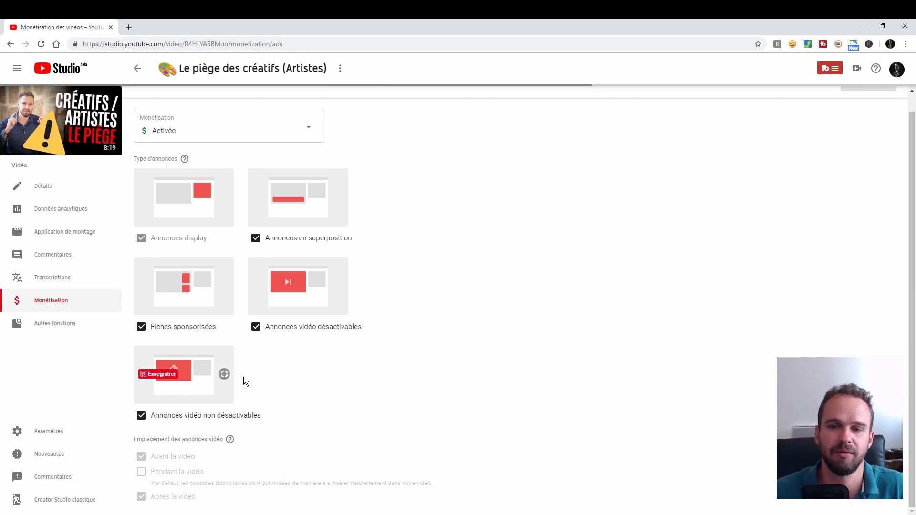
pyautogui.moveTo(59, 332)
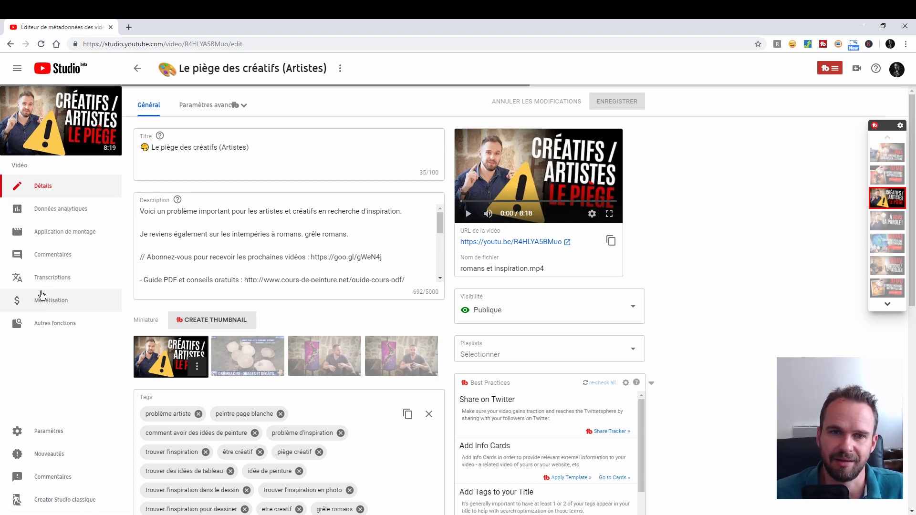
# Return to the channel dashboard and view the most recent community post card
pyautogui.click(75, 70)
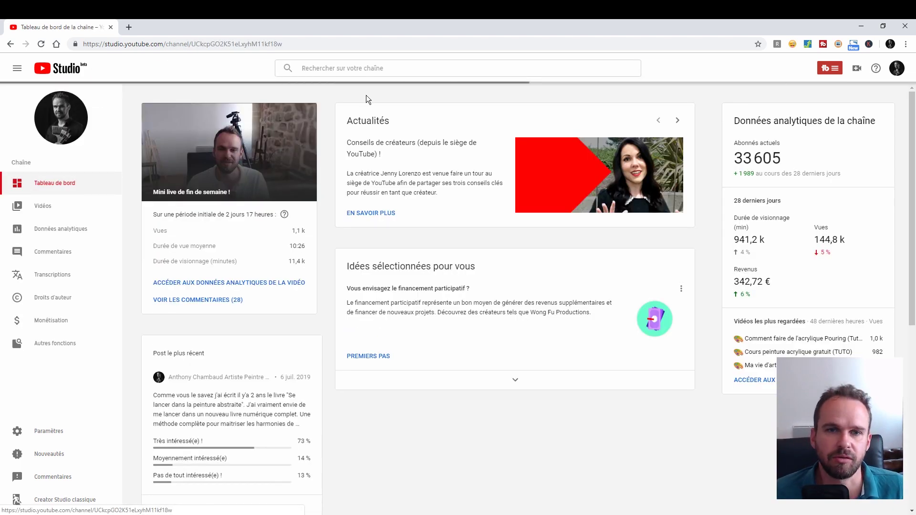
pyautogui.click(85, 355)
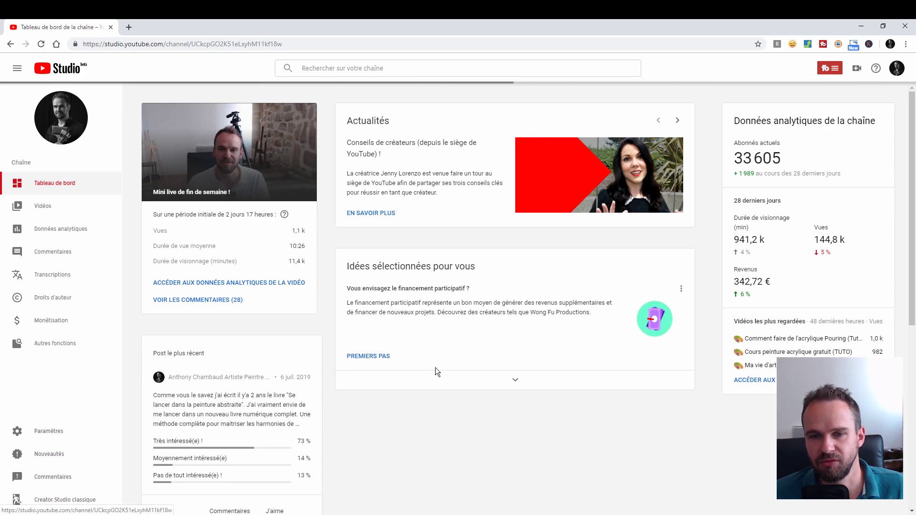
pyautogui.scroll(-3, 435, 368)
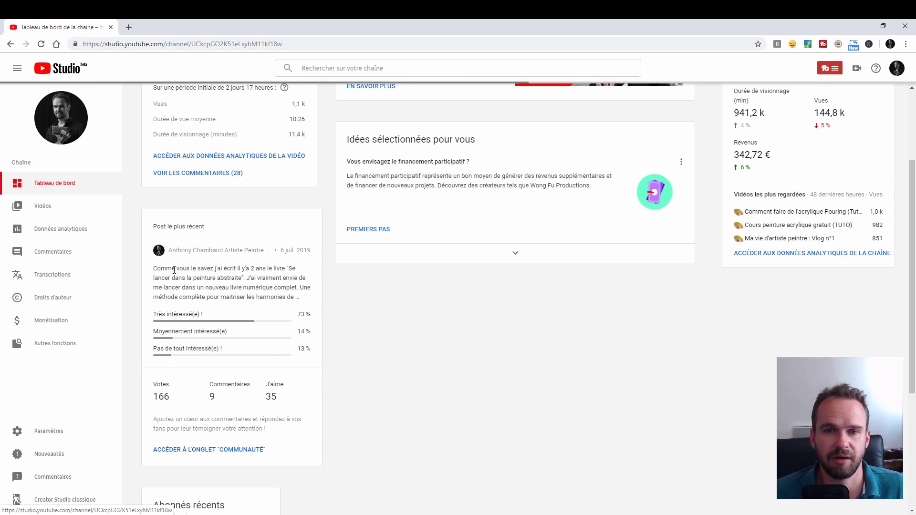
# Open the channel's YouTube community page in a new browser tab
pyautogui.click(126, 27)
pyautogui.write('comm')
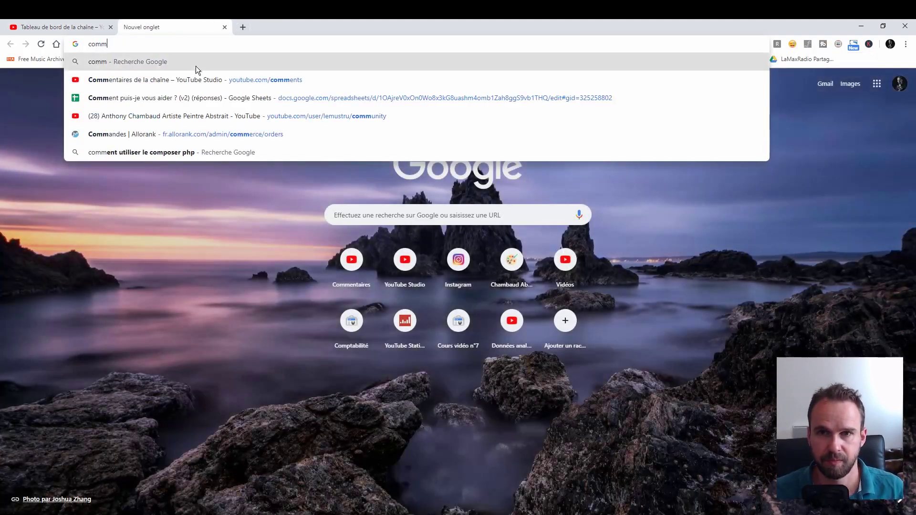
pyautogui.click(236, 112)
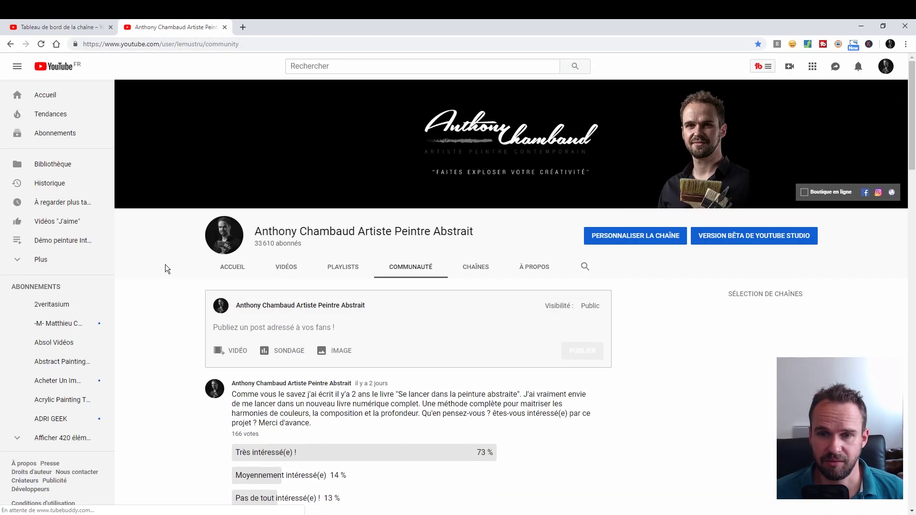
# Examine the community post composer's video, poll and image options and the latest poll post
pyautogui.scroll(-5, 162, 265)
pyautogui.scroll(5, 161, 262)
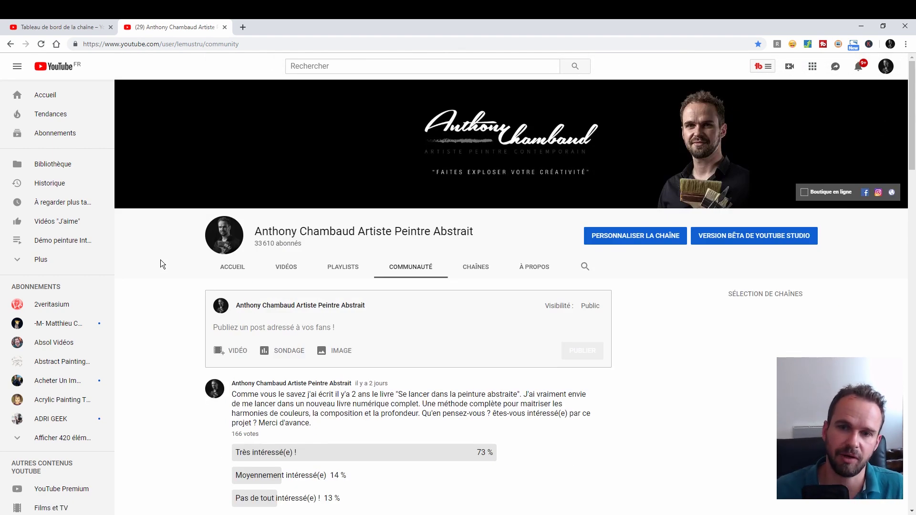
pyautogui.scroll(-2, 257, 300)
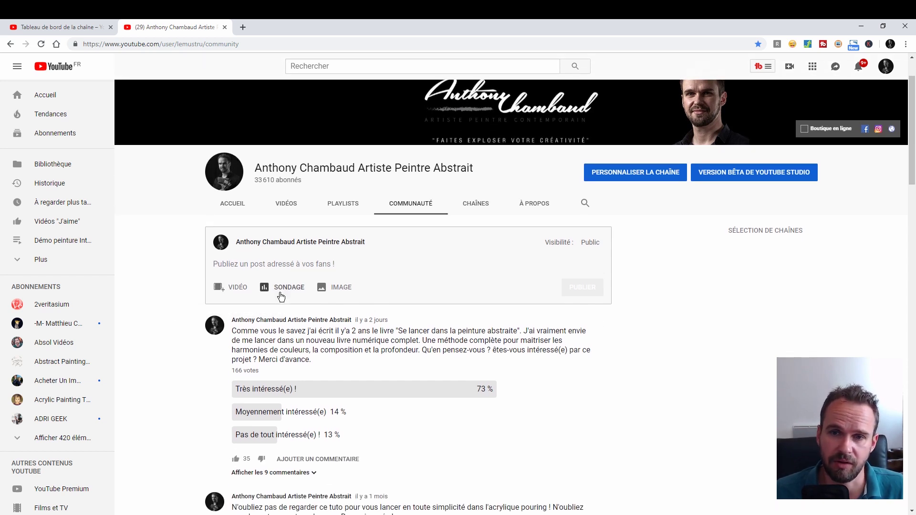
pyautogui.scroll(-4, 310, 266)
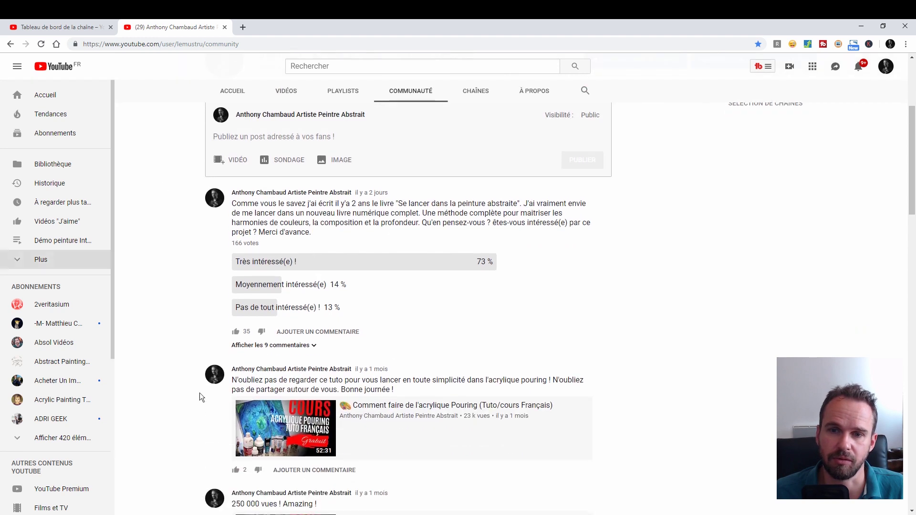
pyautogui.scroll(-2, 293, 357)
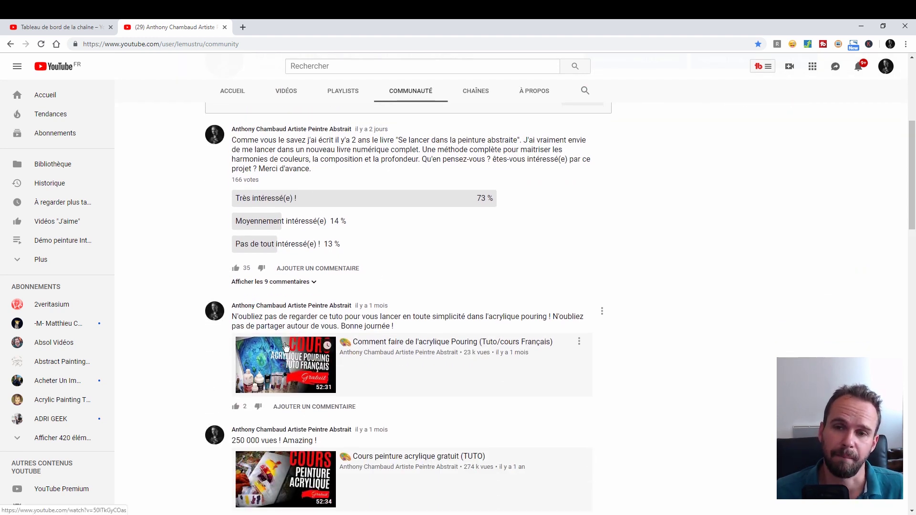
pyautogui.scroll(4, 285, 346)
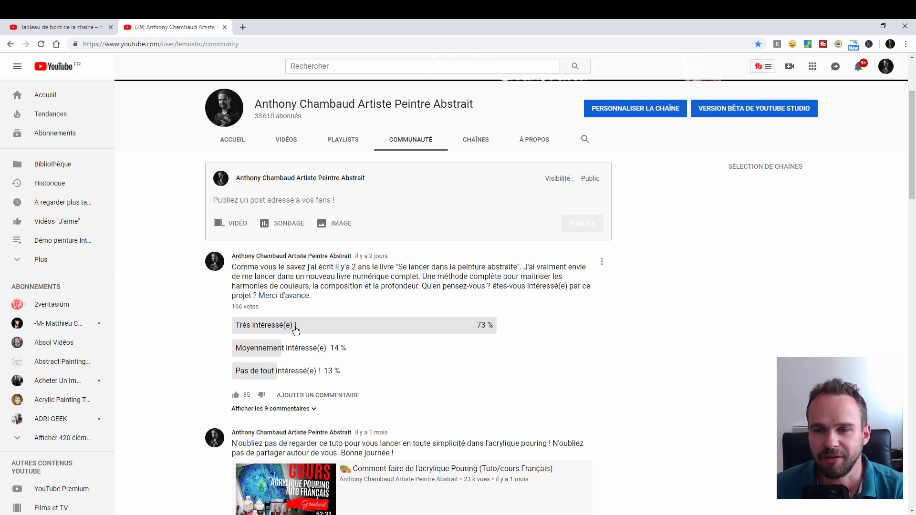
# Look through the published community posts, covering the shared videos, image posts and polls
pyautogui.scroll(-3, 371, 350)
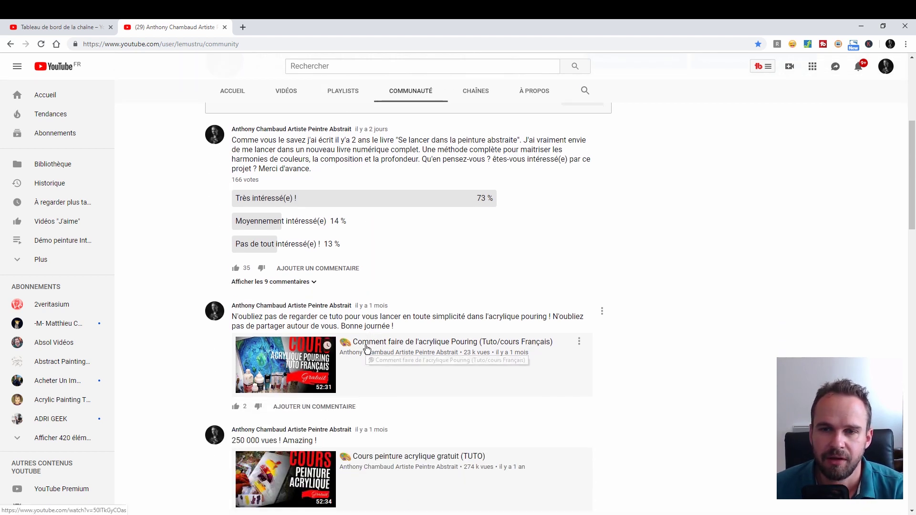
pyautogui.scroll(1, 363, 362)
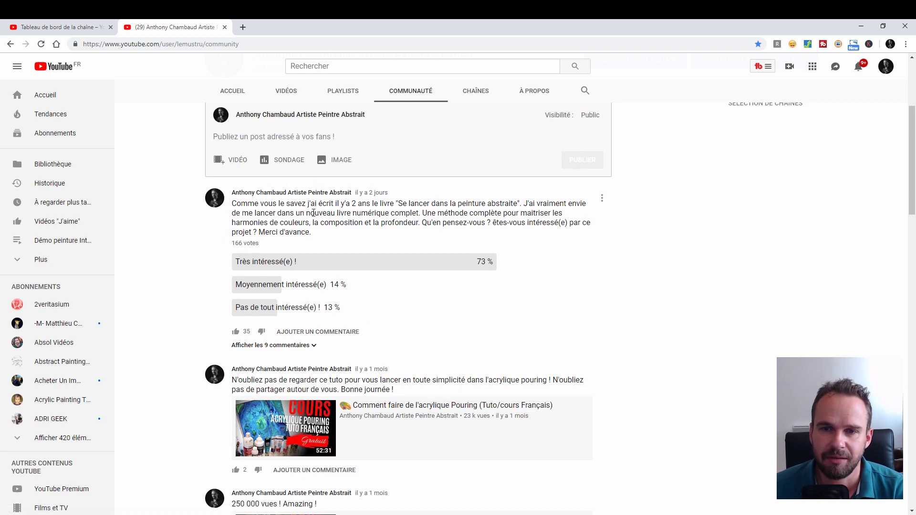
pyautogui.scroll(-1, 258, 320)
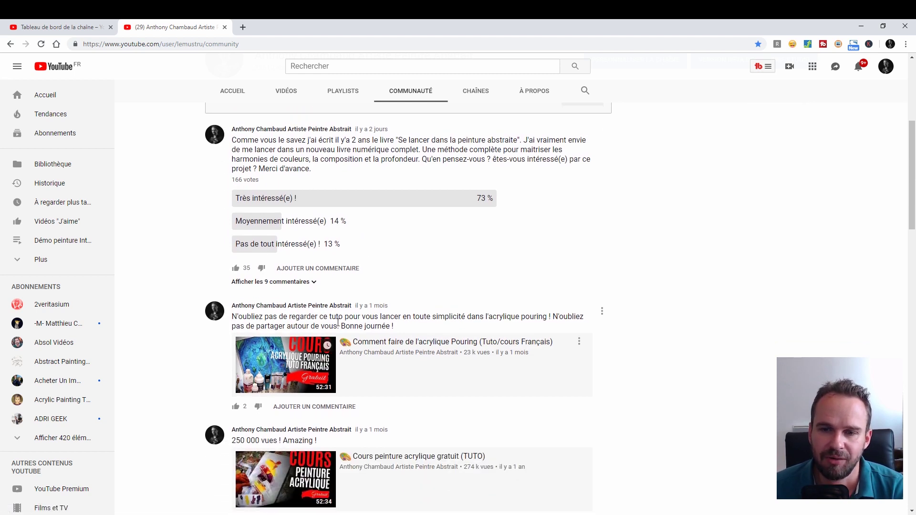
pyautogui.scroll(-2, 240, 411)
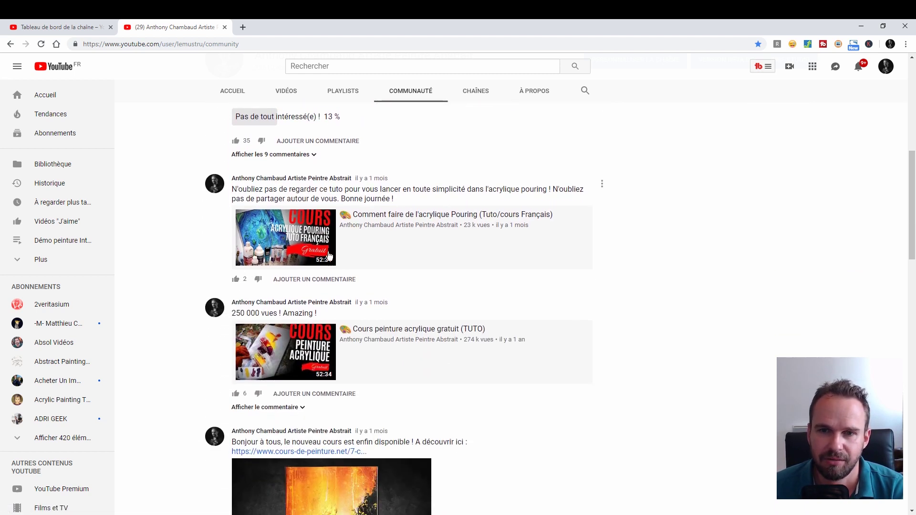
pyautogui.scroll(-3, 248, 276)
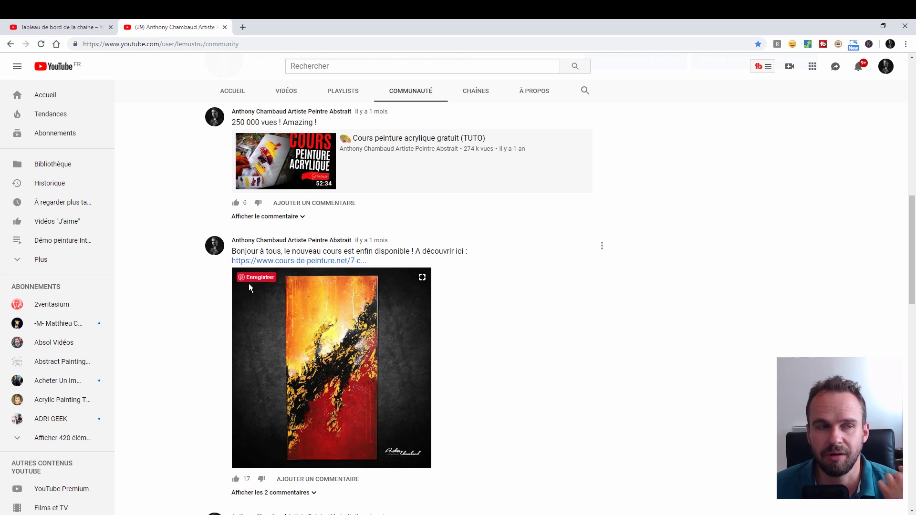
pyautogui.scroll(-2, 248, 283)
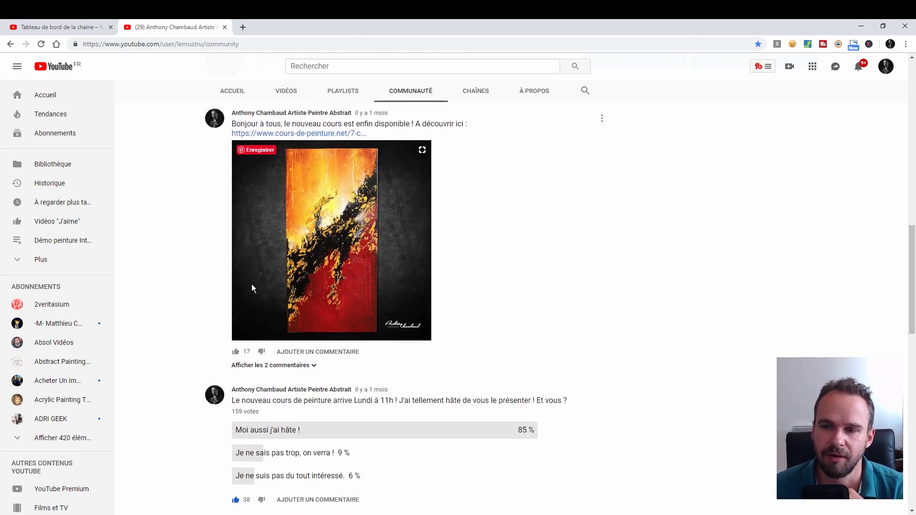
pyautogui.scroll(-3, 251, 284)
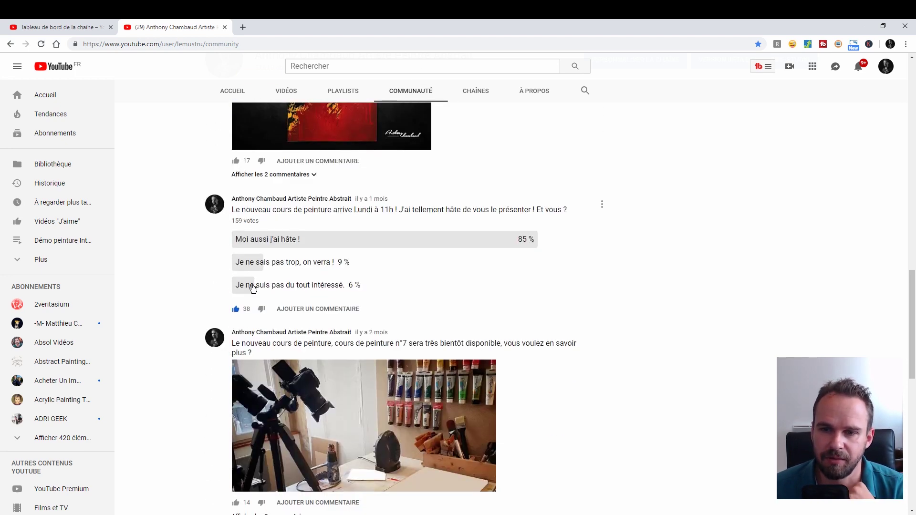
pyautogui.scroll(10, 252, 286)
pyautogui.scroll(-3, 318, 322)
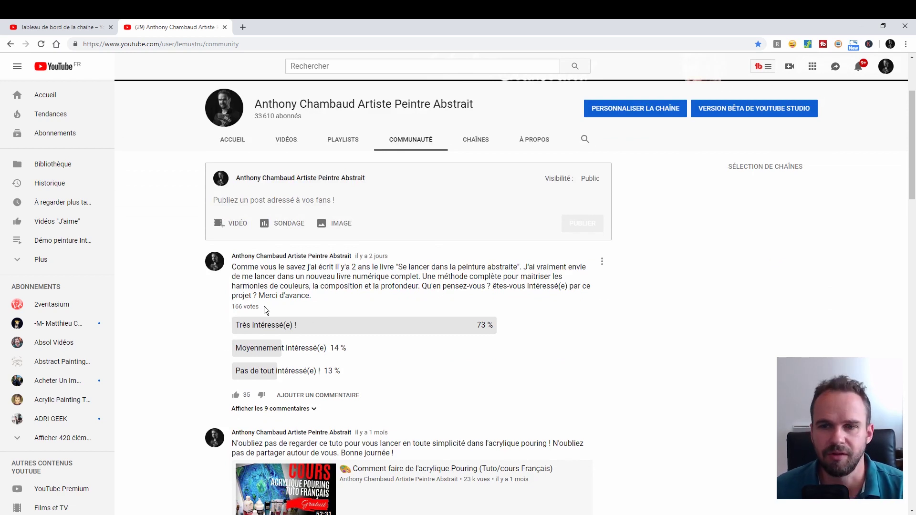
# Show the comments under the latest poll about the new digital book and read through them
pyautogui.click(280, 409)
pyautogui.scroll(-4, 327, 376)
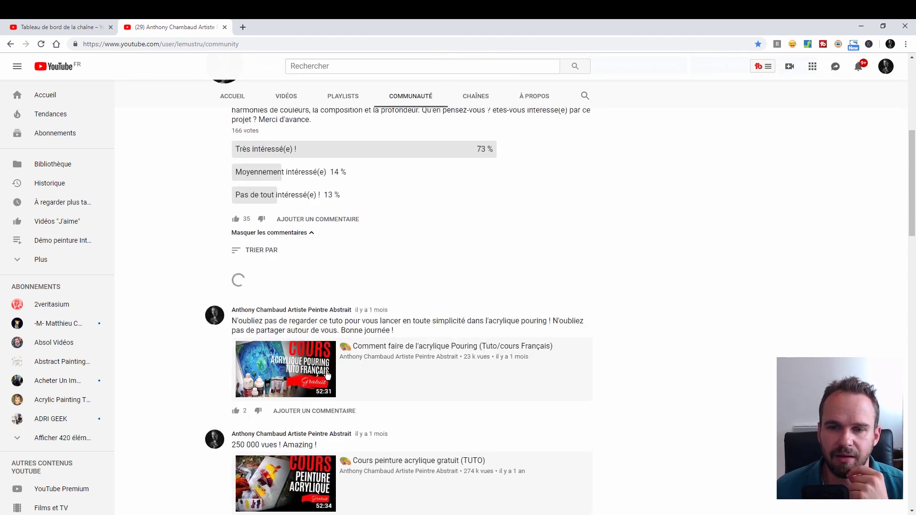
pyautogui.scroll(-3, 322, 246)
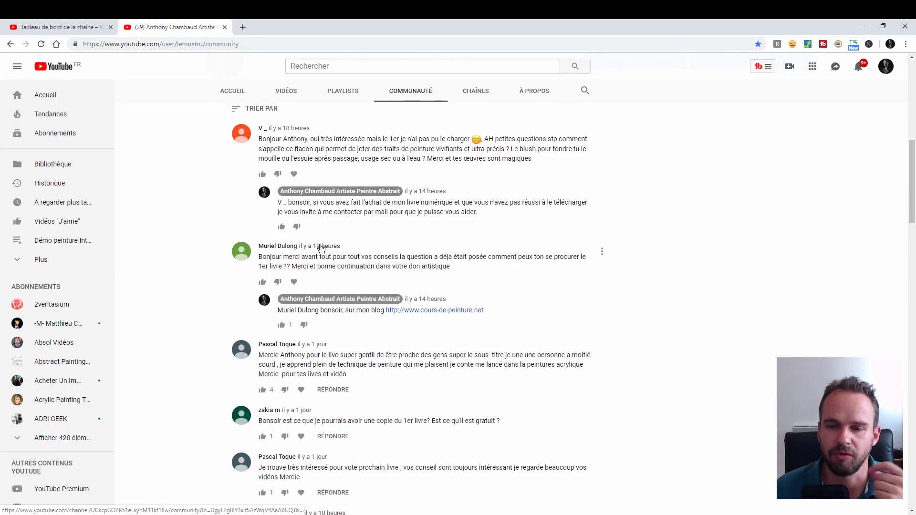
pyautogui.scroll(-3, 321, 248)
pyautogui.scroll(-3, 321, 248)
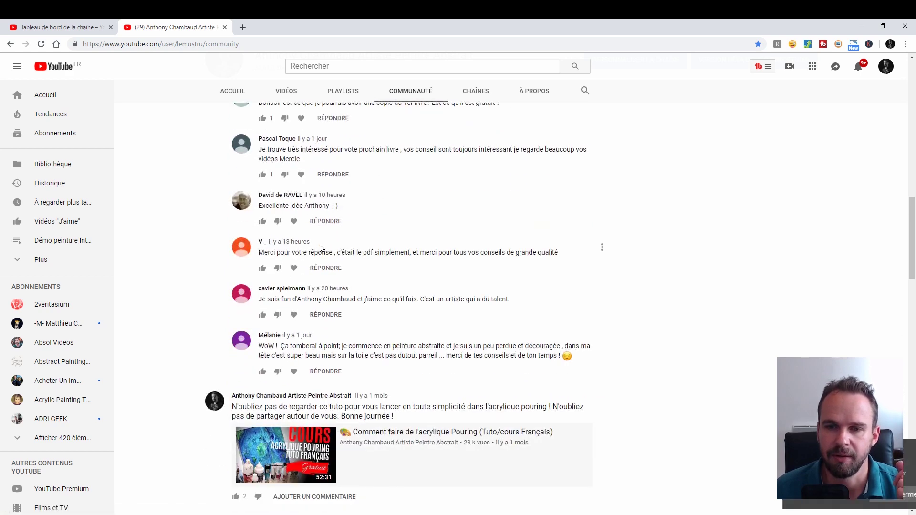
# Dismiss the desktop notification and return to the YouTube Studio dashboard tab
pyautogui.click(902, 453)
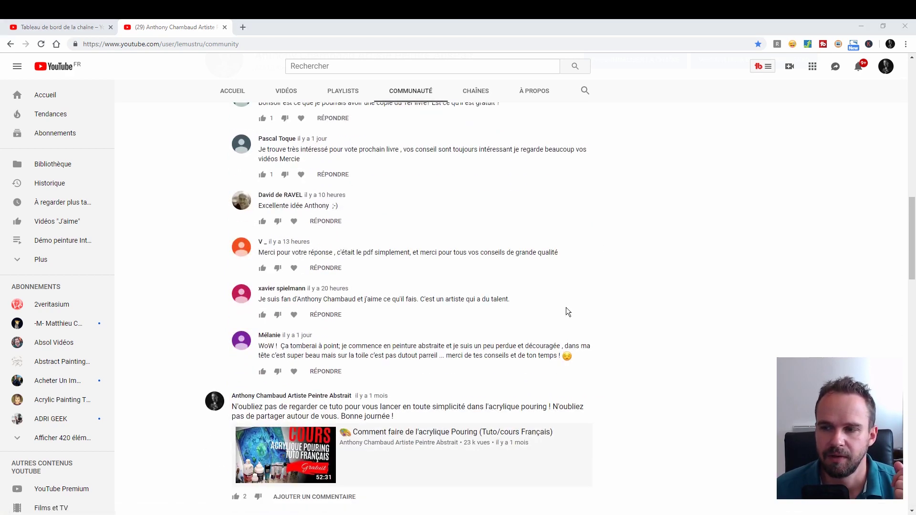
pyautogui.scroll(16, 492, 284)
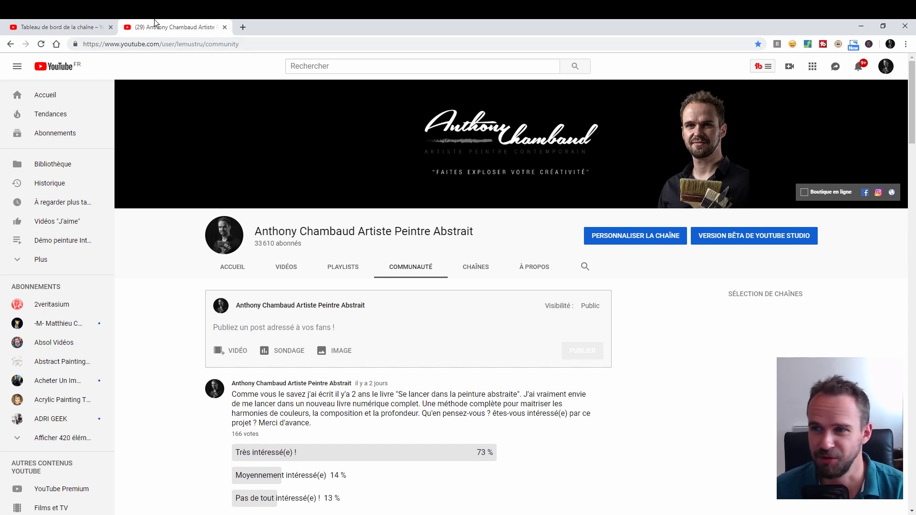
pyautogui.click(89, 21)
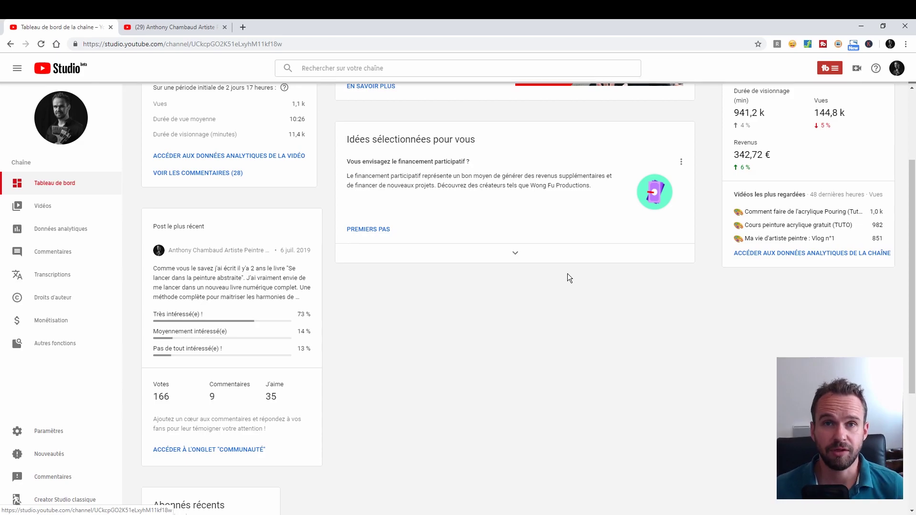